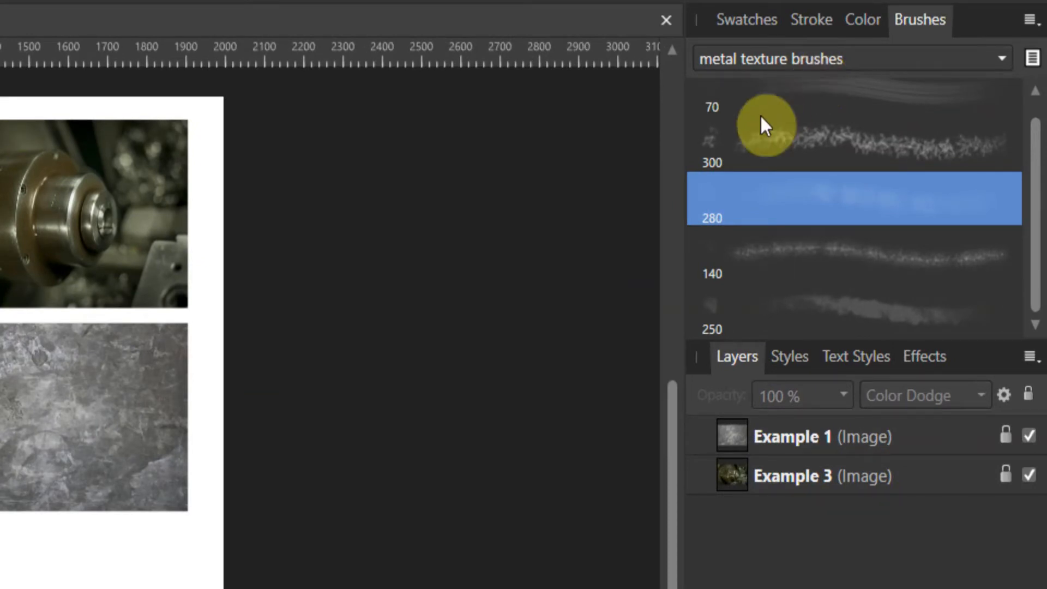
Add a new pixel layer directly above the Example 3 image layer.
{"action": "left_click", "coordinate": [721, 29]}
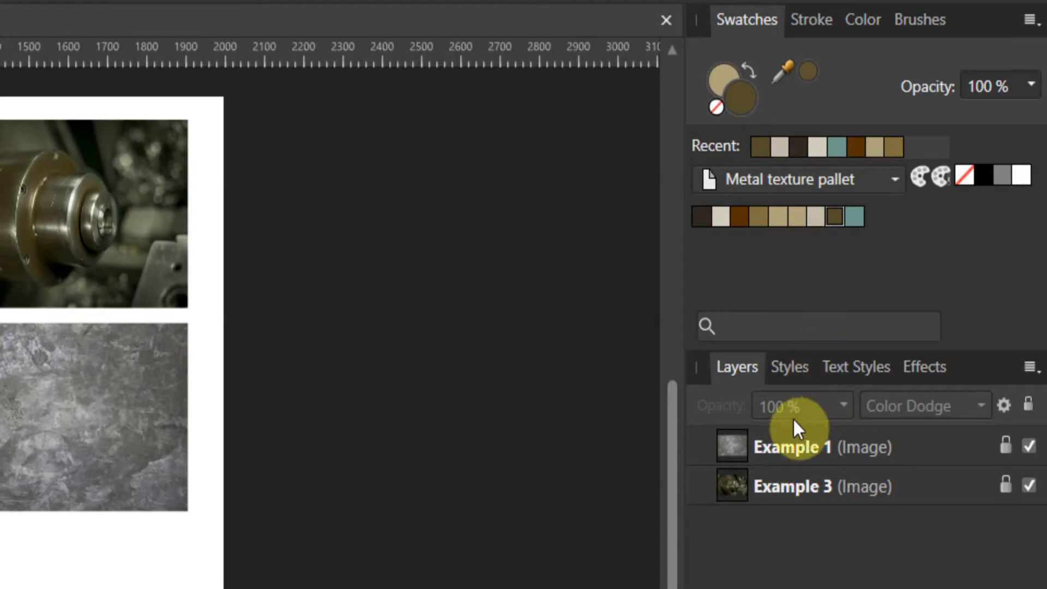
{"action": "left_click", "coordinate": [790, 446]}
{"action": "left_click", "coordinate": [804, 475]}
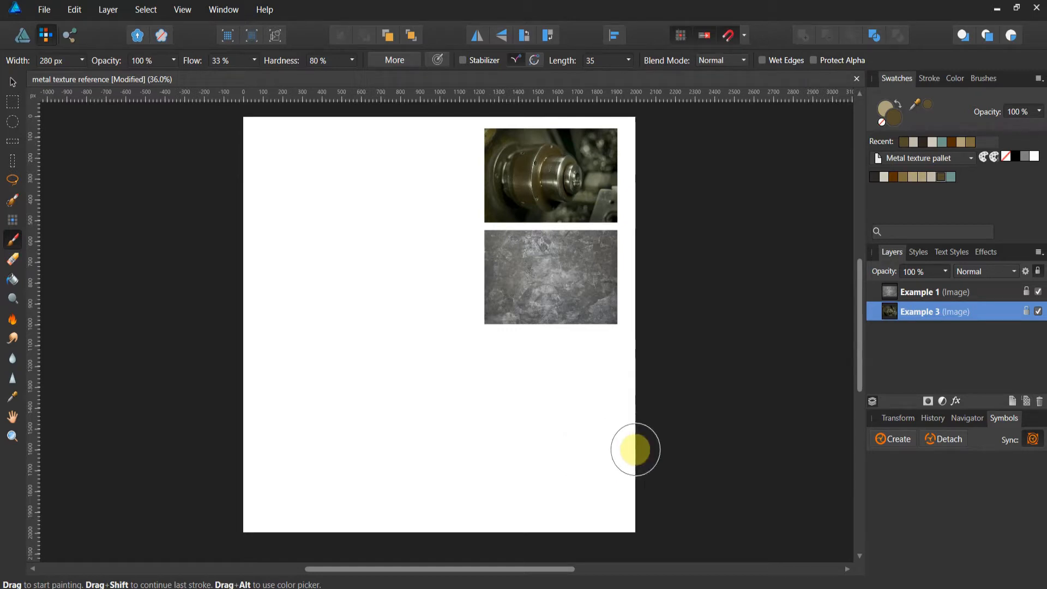
{"action": "left_click", "coordinate": [1029, 403]}
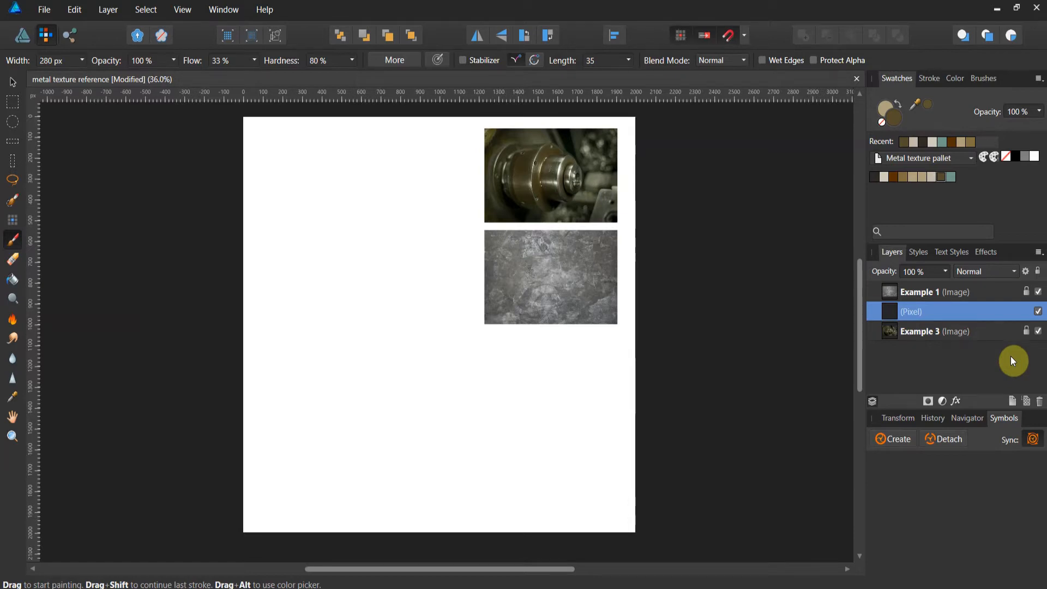
Paint soft teal clouds over the whole page with the 280 px brush enlarged to 744.8 px.
{"action": "left_click", "coordinate": [977, 81]}
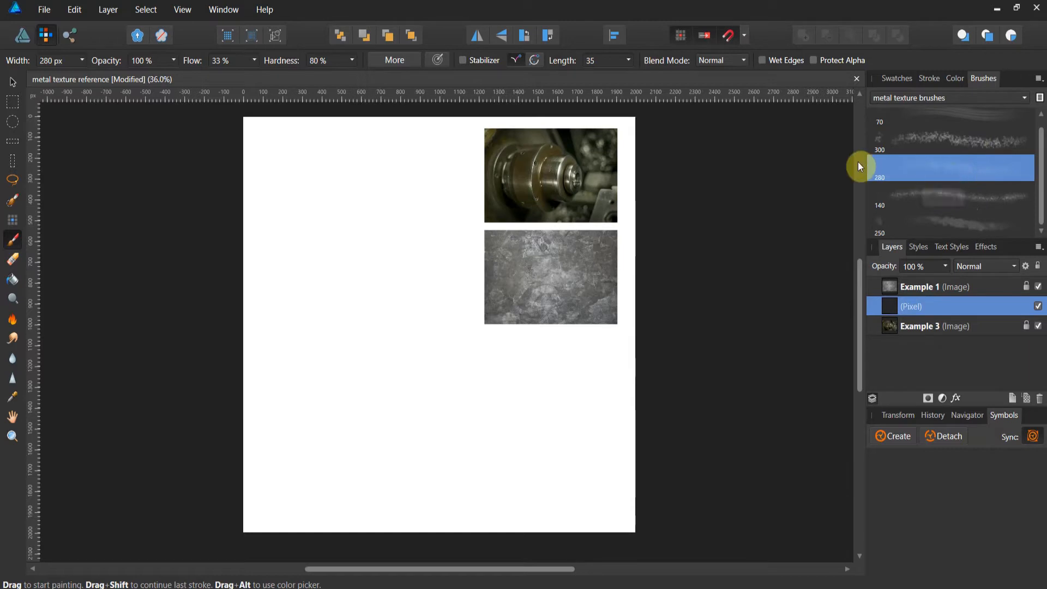
{"action": "left_click", "coordinate": [907, 81]}
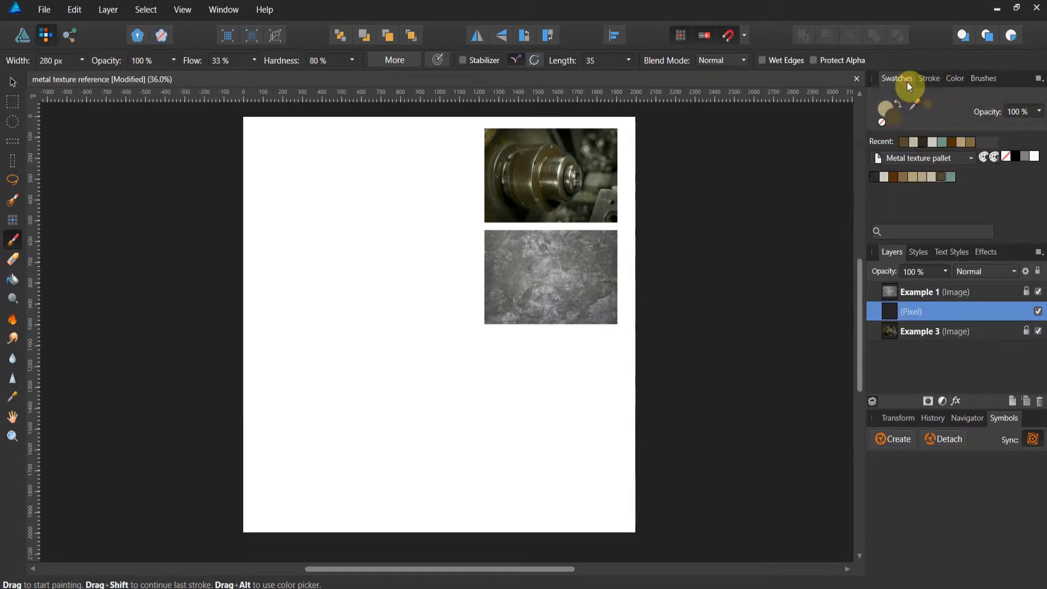
{"action": "left_click", "coordinate": [949, 177]}
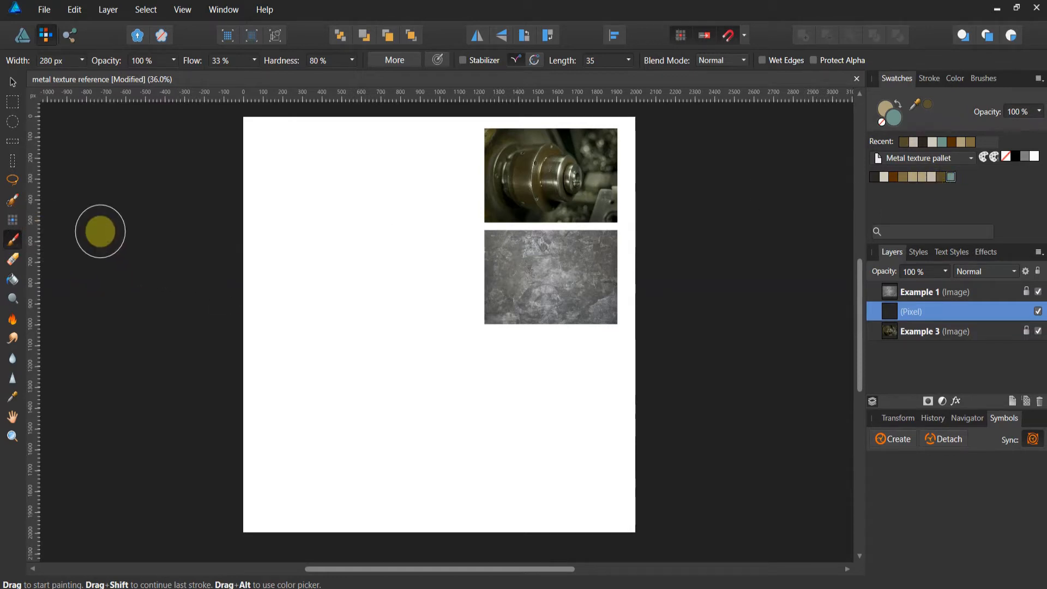
{"action": "mouse_move", "coordinate": [100, 232]}
{"action": "left_mouse_down"}
{"action": "mouse_move", "coordinate": [205, 182]}
{"action": "mouse_move", "coordinate": [551, 173]}
{"action": "mouse_move", "coordinate": [492, 204]}
{"action": "mouse_move", "coordinate": [656, 285]}
{"action": "mouse_move", "coordinate": [671, 367]}
{"action": "mouse_move", "coordinate": [463, 444]}
{"action": "mouse_move", "coordinate": [666, 506]}
{"action": "mouse_move", "coordinate": [407, 313]}
{"action": "mouse_move", "coordinate": [329, 306]}
{"action": "mouse_move", "coordinate": [279, 199]}
{"action": "mouse_move", "coordinate": [269, 133]}
{"action": "mouse_move", "coordinate": [338, 136]}
{"action": "mouse_move", "coordinate": [257, 129]}
{"action": "mouse_move", "coordinate": [248, 140]}
{"action": "mouse_move", "coordinate": [299, 199]}
{"action": "mouse_move", "coordinate": [255, 153]}
{"action": "left_mouse_up"}
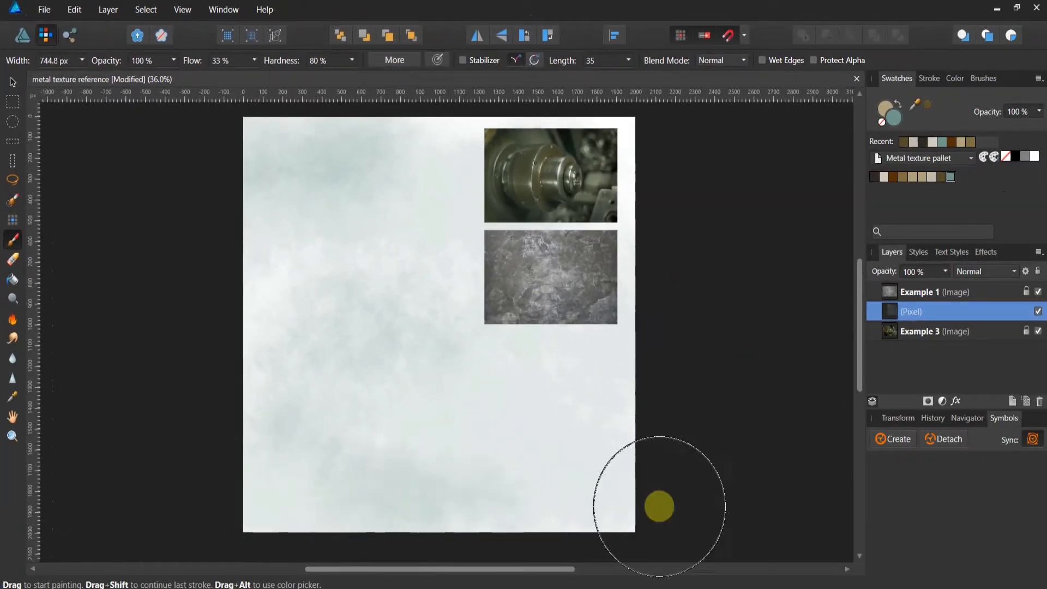
{"action": "left_click_drag", "start_coordinate": [659, 507], "coordinate": [305, 480]}
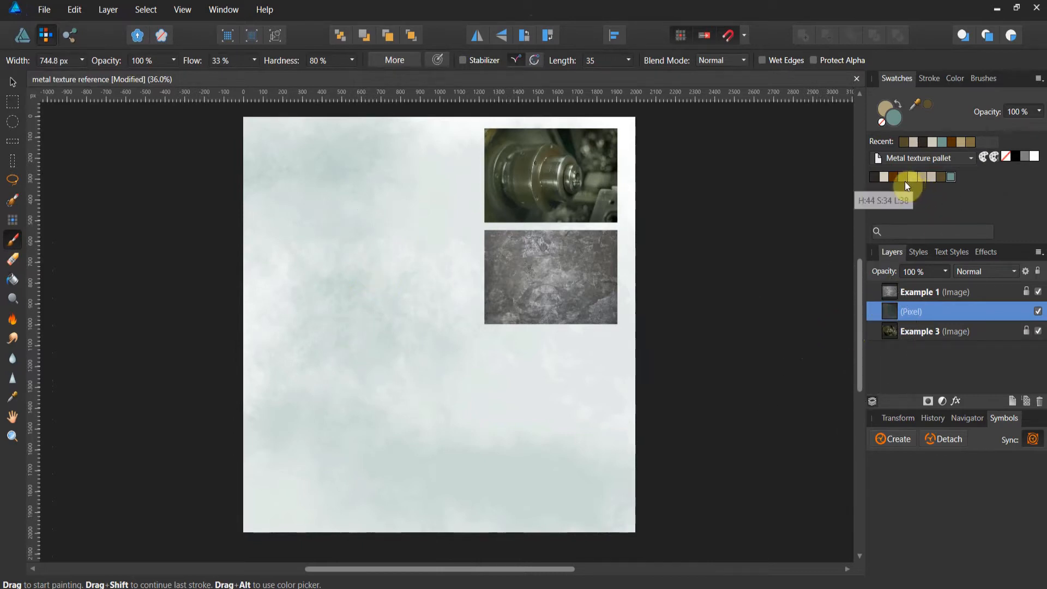
Paint dark olive-brown clouds over the teal across the page, keeping the 744.8 px brush.
{"action": "left_click", "coordinate": [943, 179]}
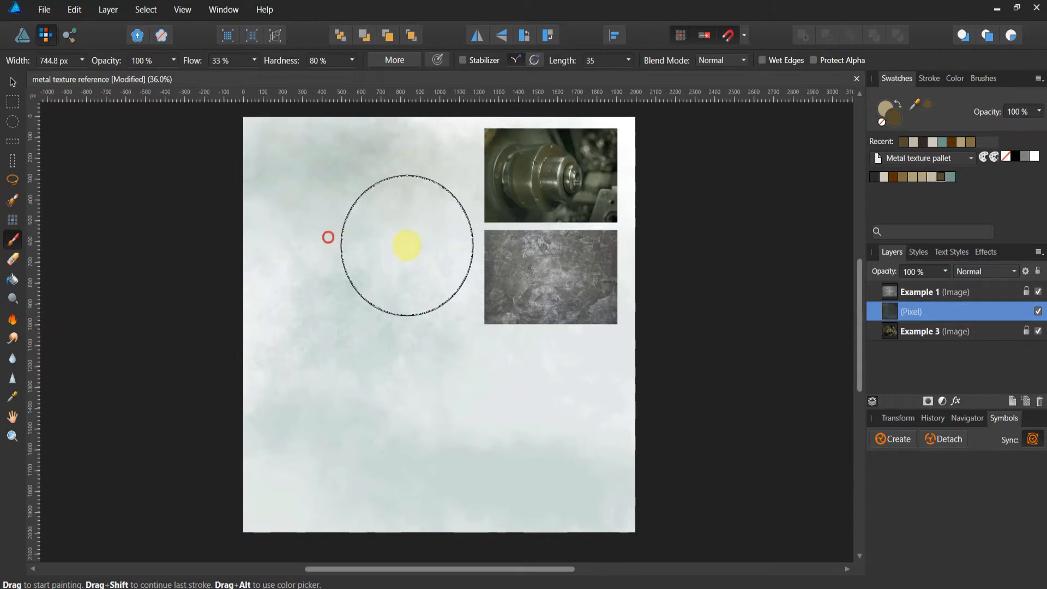
{"action": "mouse_move", "coordinate": [407, 245]}
{"action": "left_mouse_down"}
{"action": "mouse_move", "coordinate": [330, 289]}
{"action": "mouse_move", "coordinate": [489, 371]}
{"action": "mouse_move", "coordinate": [426, 382]}
{"action": "mouse_move", "coordinate": [554, 389]}
{"action": "mouse_move", "coordinate": [573, 366]}
{"action": "mouse_move", "coordinate": [558, 330]}
{"action": "mouse_move", "coordinate": [565, 256]}
{"action": "left_mouse_up"}
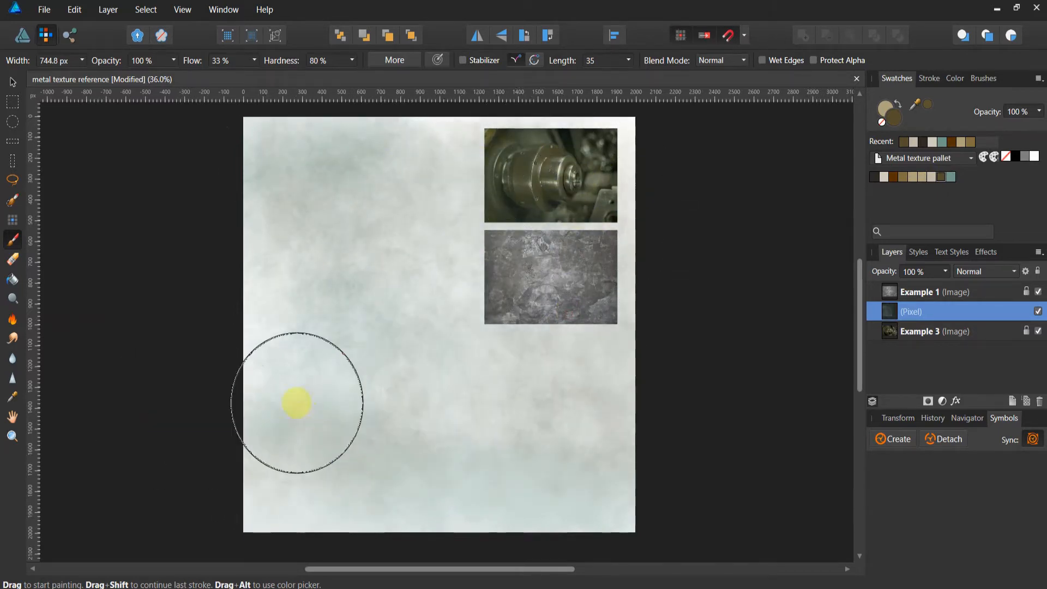
{"action": "left_click", "coordinate": [292, 455]}
{"action": "left_click", "coordinate": [400, 486]}
{"action": "left_click", "coordinate": [295, 330]}
{"action": "left_click", "coordinate": [360, 264]}
{"action": "left_click", "coordinate": [301, 325]}
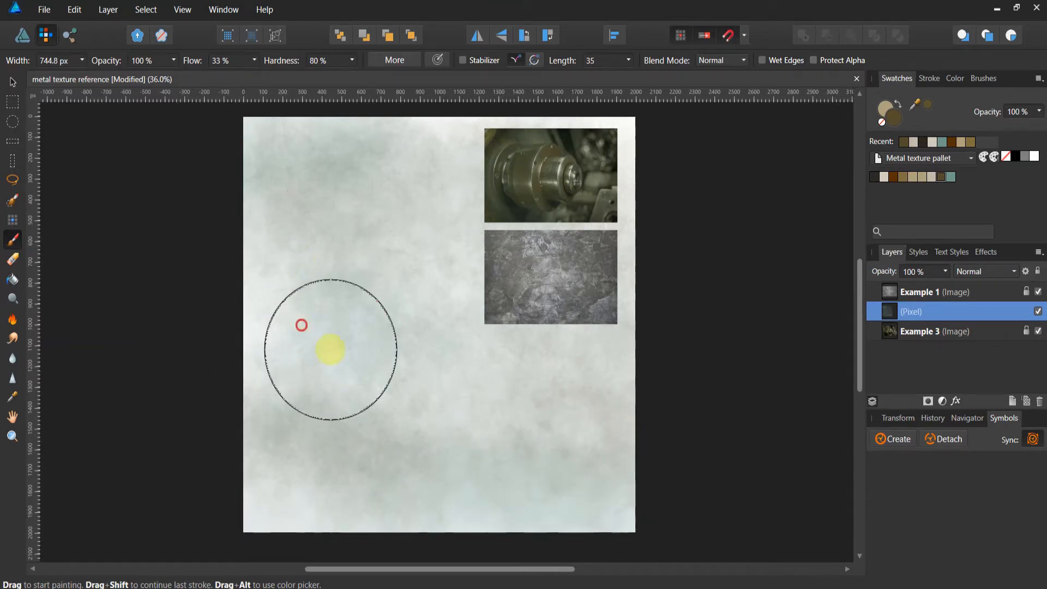
{"action": "left_click", "coordinate": [400, 299]}
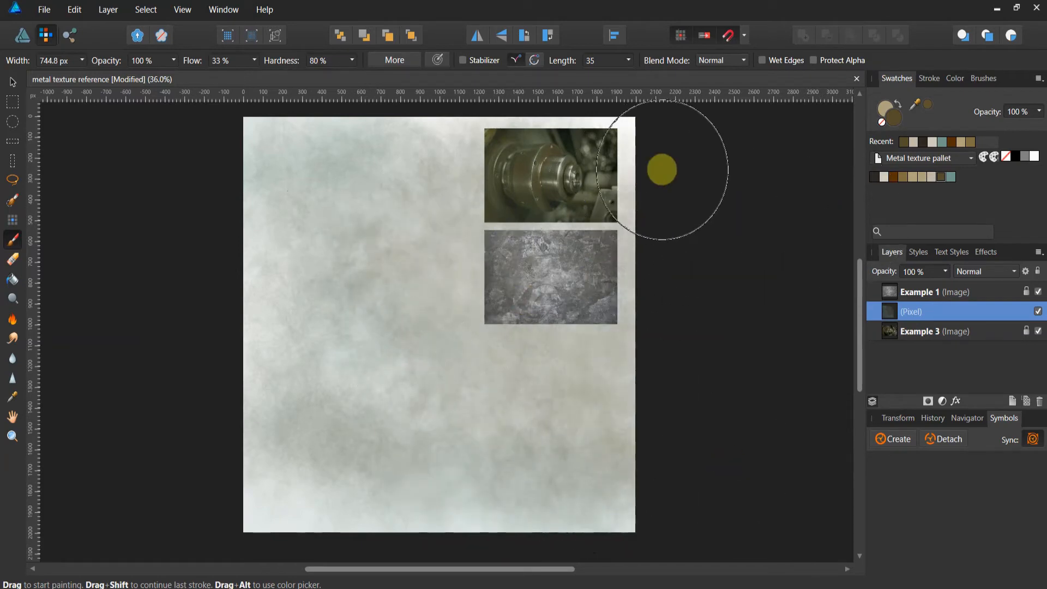
{"action": "left_click", "coordinate": [407, 212]}
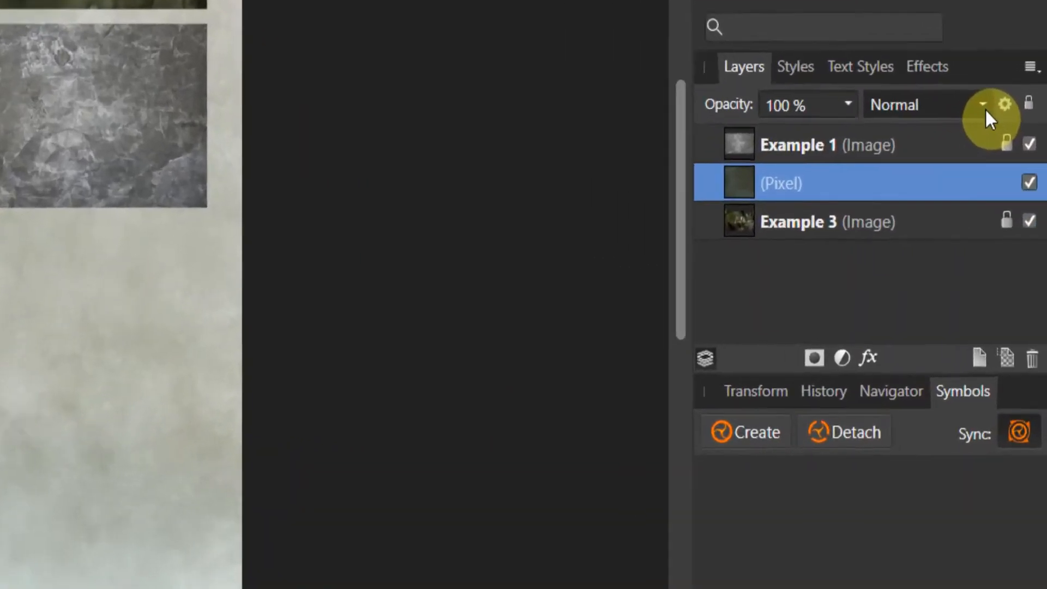
Set the painted pixel layer's blend mode to Color Dodge.
{"action": "left_click", "coordinate": [1014, 270]}
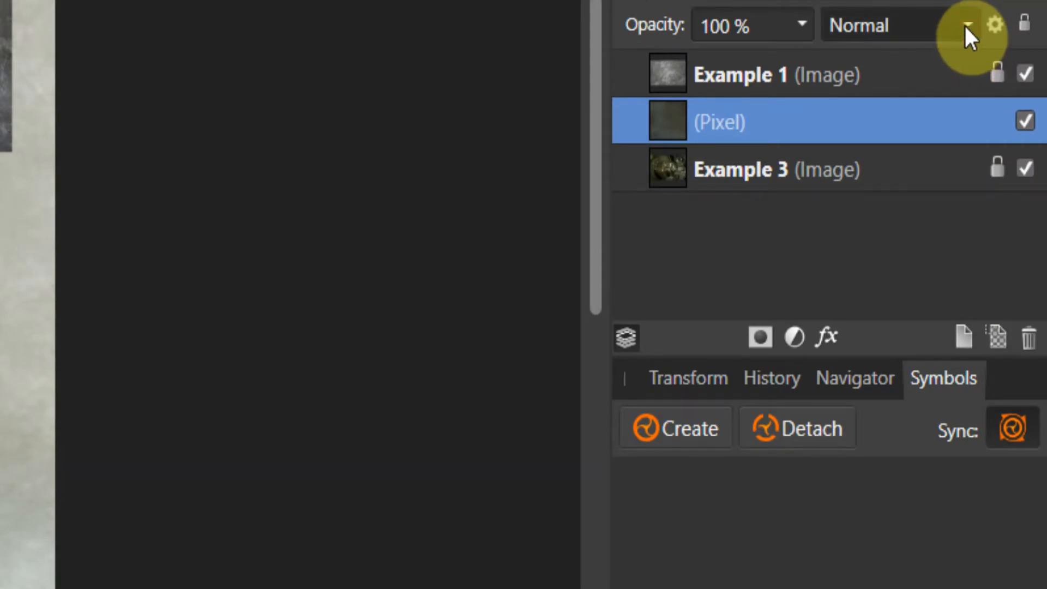
{"action": "left_click", "coordinate": [966, 26]}
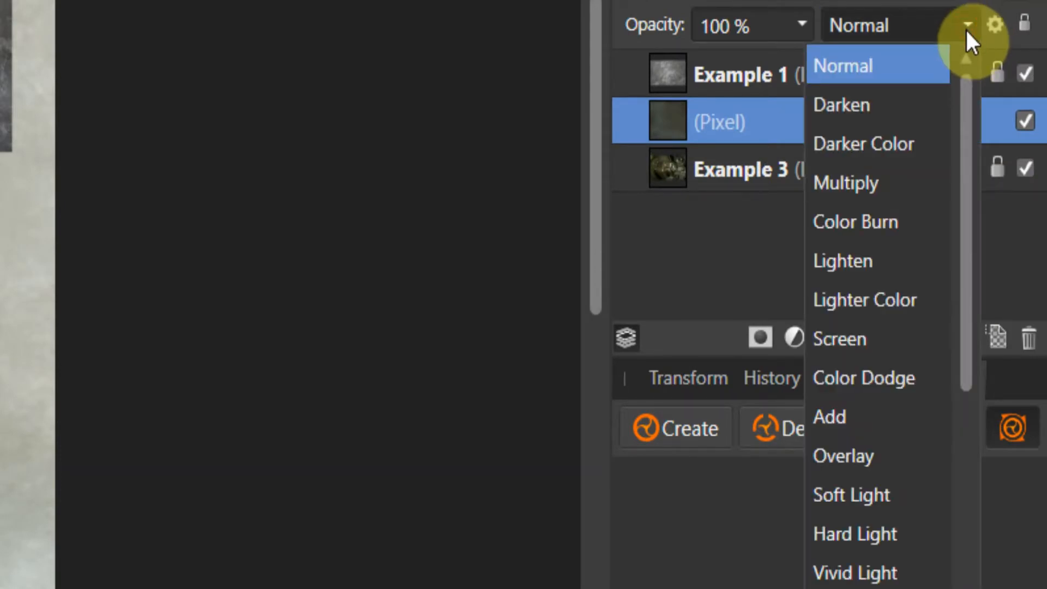
{"action": "left_click", "coordinate": [905, 376]}
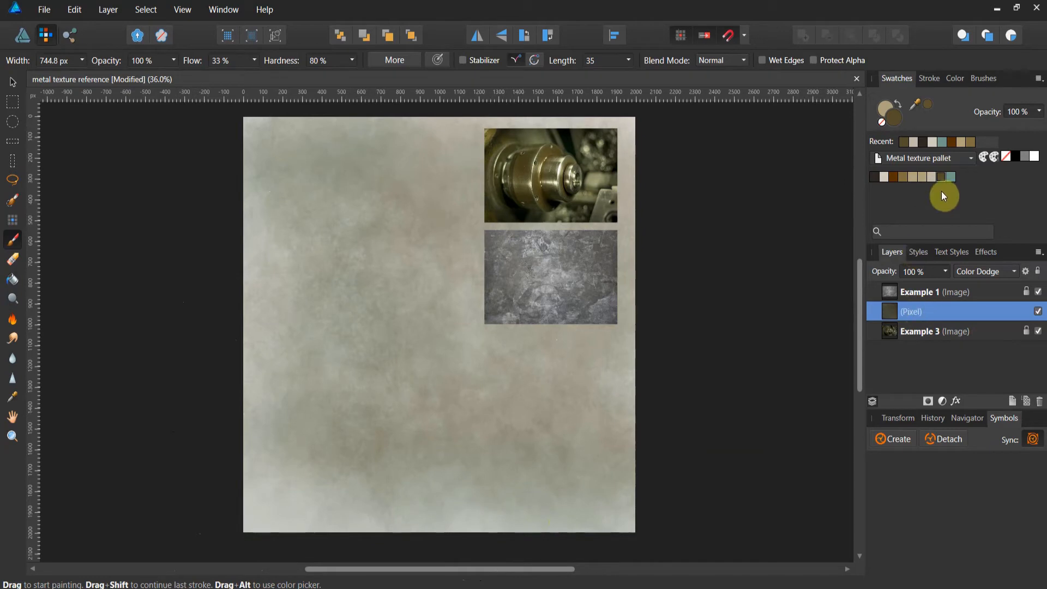
Choose the light tan palette swatch and the 300 px grunge brush, and enlarge the brush to 1213.7 px.
{"action": "left_click", "coordinate": [924, 178]}
{"action": "left_click", "coordinate": [983, 79]}
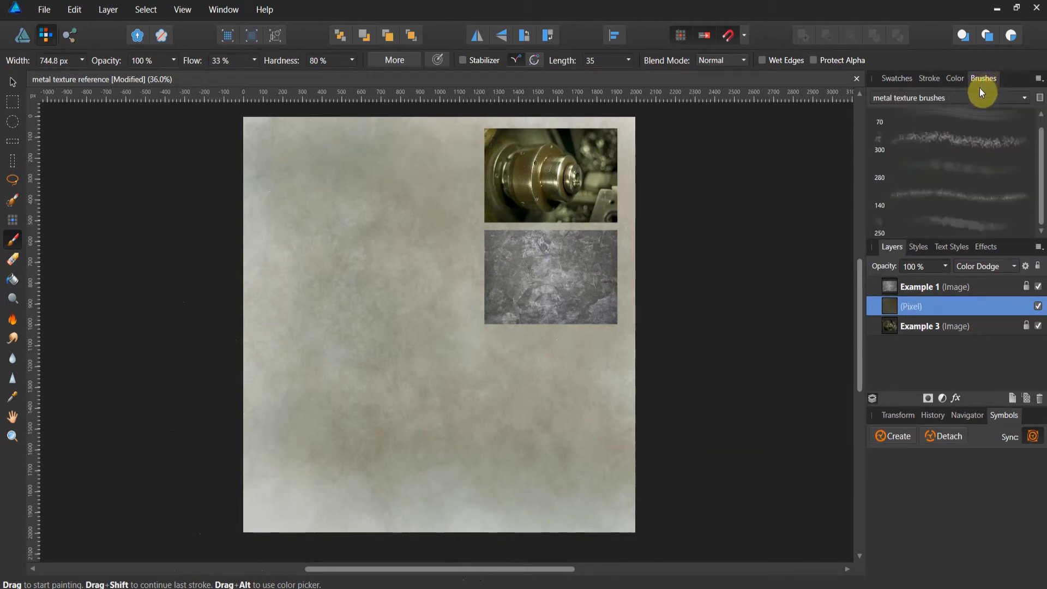
{"action": "left_click", "coordinate": [972, 148]}
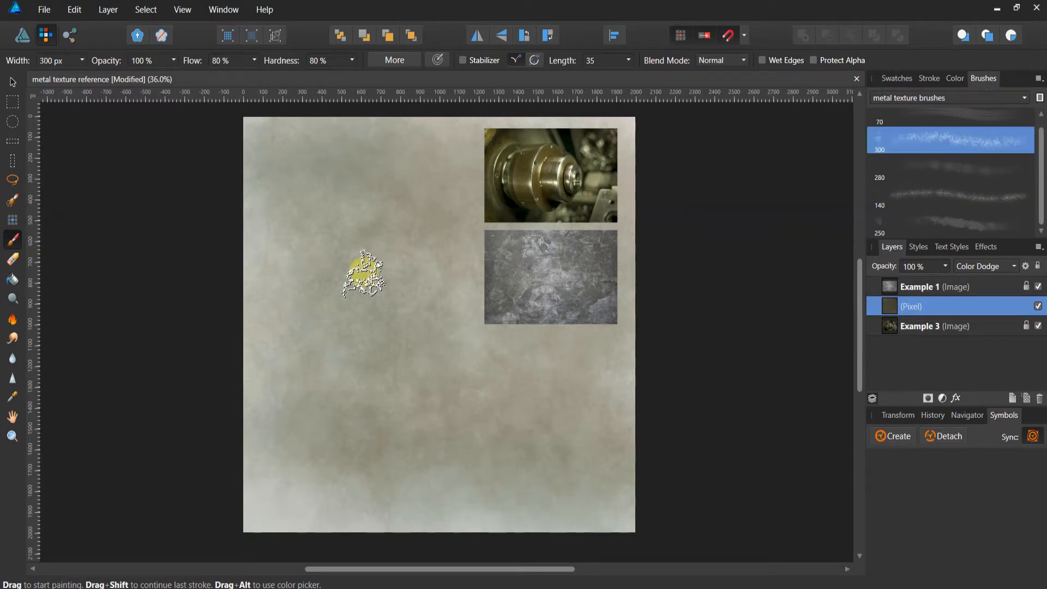
{"action": "key", "text": "bracketright"}
{"action": "key", "text": "bracketright"}
{"action": "key", "text": "bracketright"}
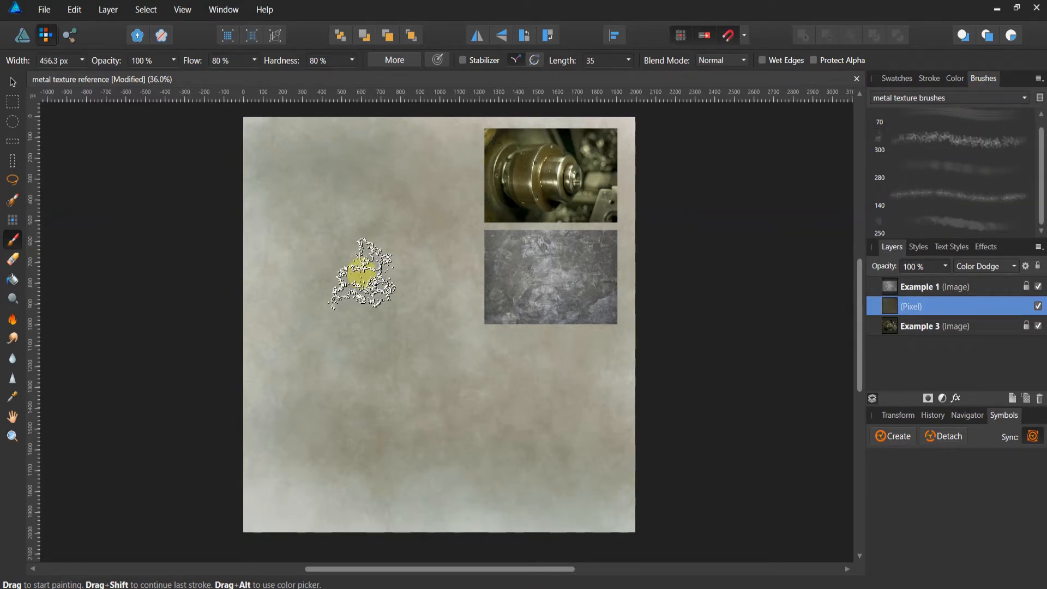
{"action": "key", "text": "bracketright"}
{"action": "key", "text": "bracketright"}
{"action": "key", "text": "bracketright"}
{"action": "key", "text": "bracketright"}
{"action": "key", "text": "bracketright"}
{"action": "key", "text": "bracketright"}
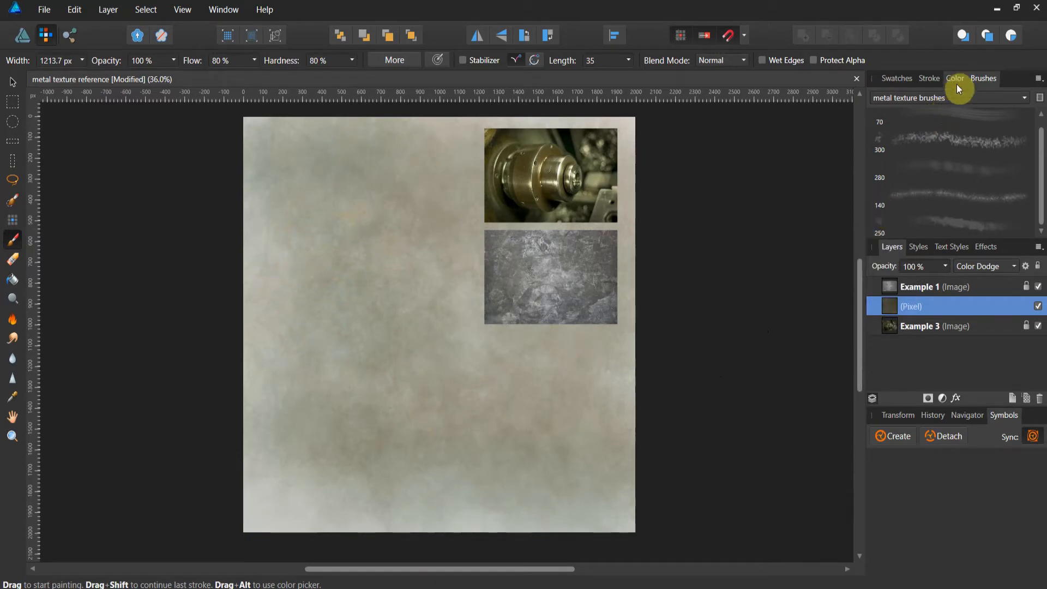
Paint rust-brown crack marks over the whole page with the grunge brush's opacity reduced to 43%.
{"action": "left_click", "coordinate": [906, 80]}
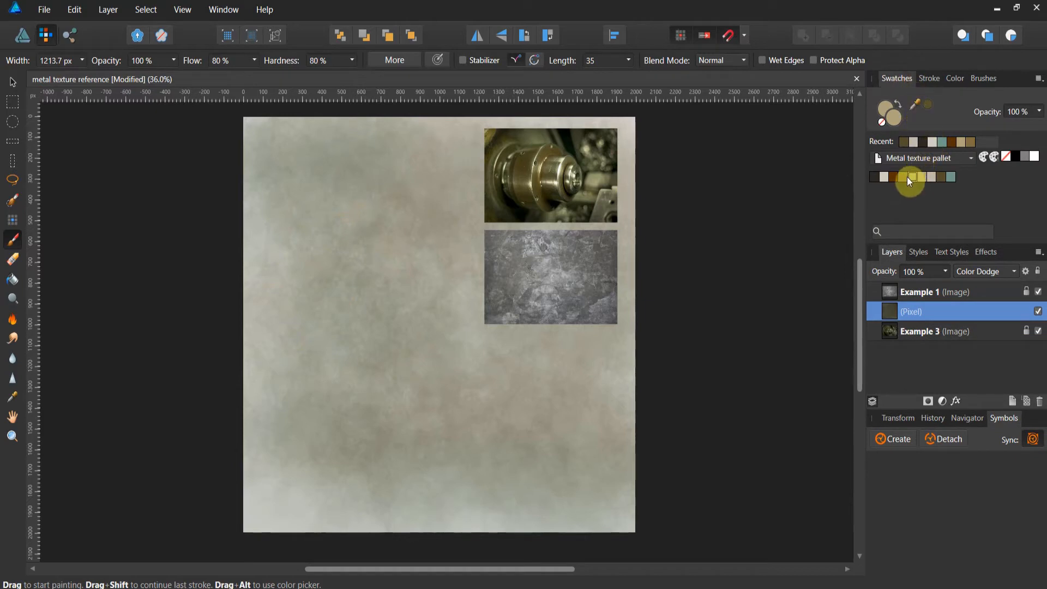
{"action": "left_click_drag", "start_coordinate": [374, 226], "coordinate": [374, 229]}
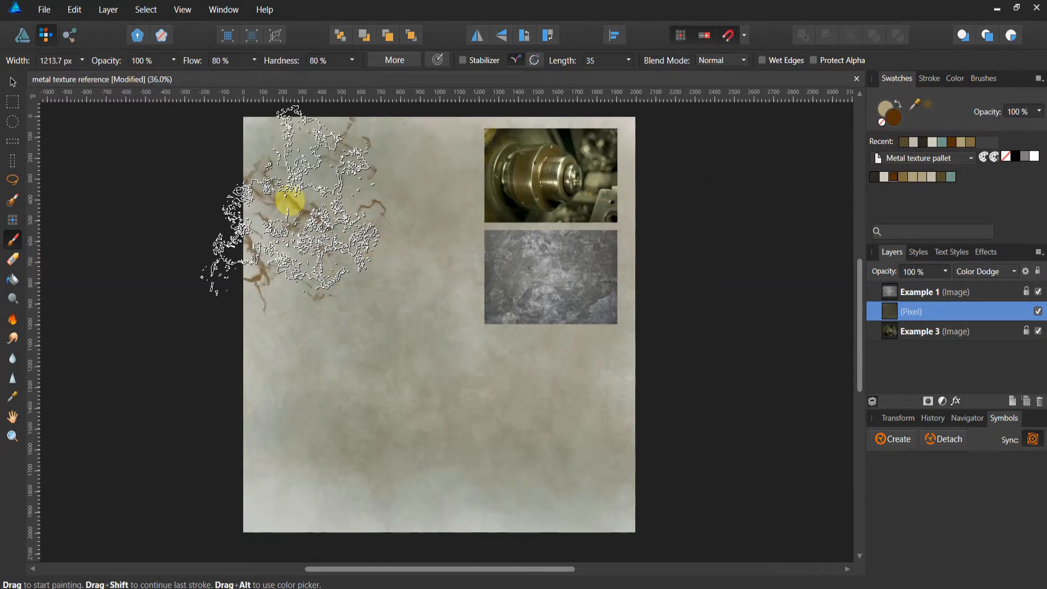
{"action": "left_click", "coordinate": [175, 62]}
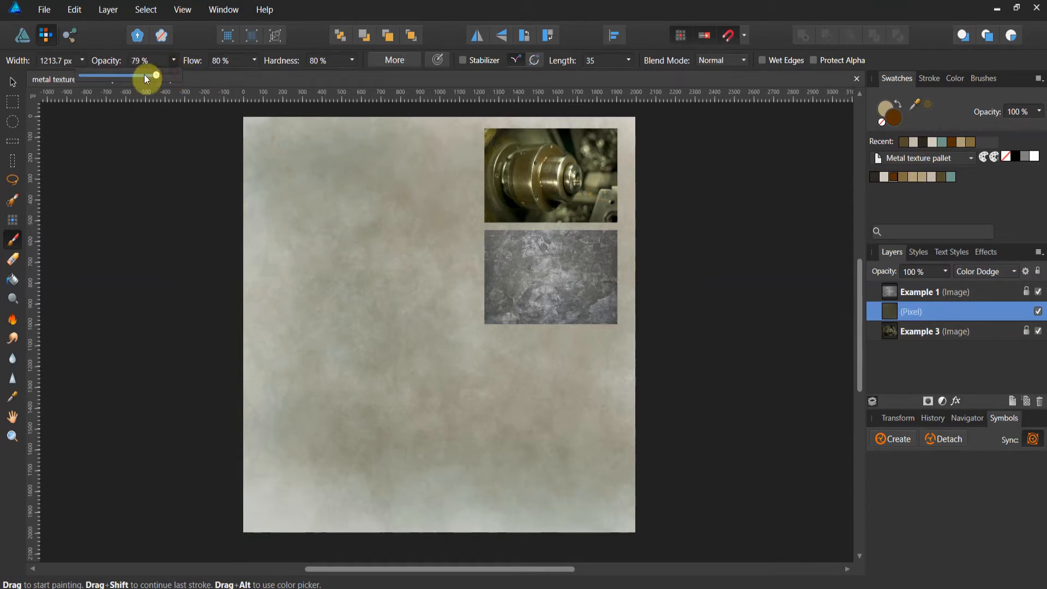
{"action": "mouse_move", "coordinate": [283, 175]}
{"action": "left_mouse_down"}
{"action": "mouse_move", "coordinate": [311, 184]}
{"action": "mouse_move", "coordinate": [361, 218]}
{"action": "mouse_move", "coordinate": [542, 395]}
{"action": "mouse_move", "coordinate": [406, 419]}
{"action": "mouse_move", "coordinate": [312, 385]}
{"action": "mouse_move", "coordinate": [313, 428]}
{"action": "mouse_move", "coordinate": [425, 425]}
{"action": "mouse_move", "coordinate": [396, 176]}
{"action": "mouse_move", "coordinate": [472, 318]}
{"action": "mouse_move", "coordinate": [546, 354]}
{"action": "mouse_move", "coordinate": [593, 476]}
{"action": "mouse_move", "coordinate": [503, 502]}
{"action": "mouse_move", "coordinate": [266, 517]}
{"action": "left_mouse_up"}
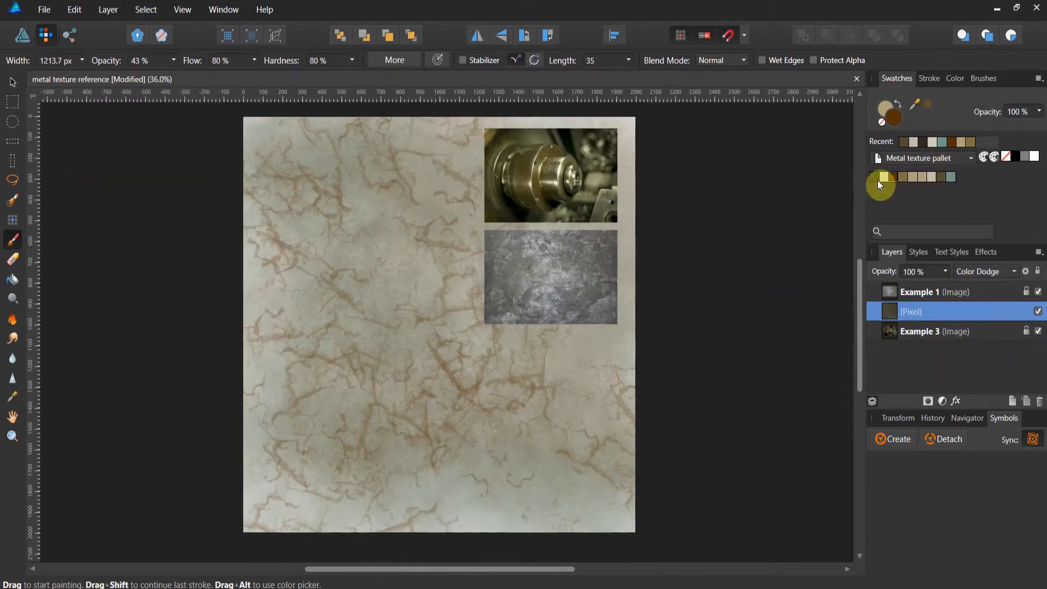
Paint golden-brown speckles over the whole page with the 140 px spatter brush enlarged to 699.6 px.
{"action": "left_click", "coordinate": [941, 179]}
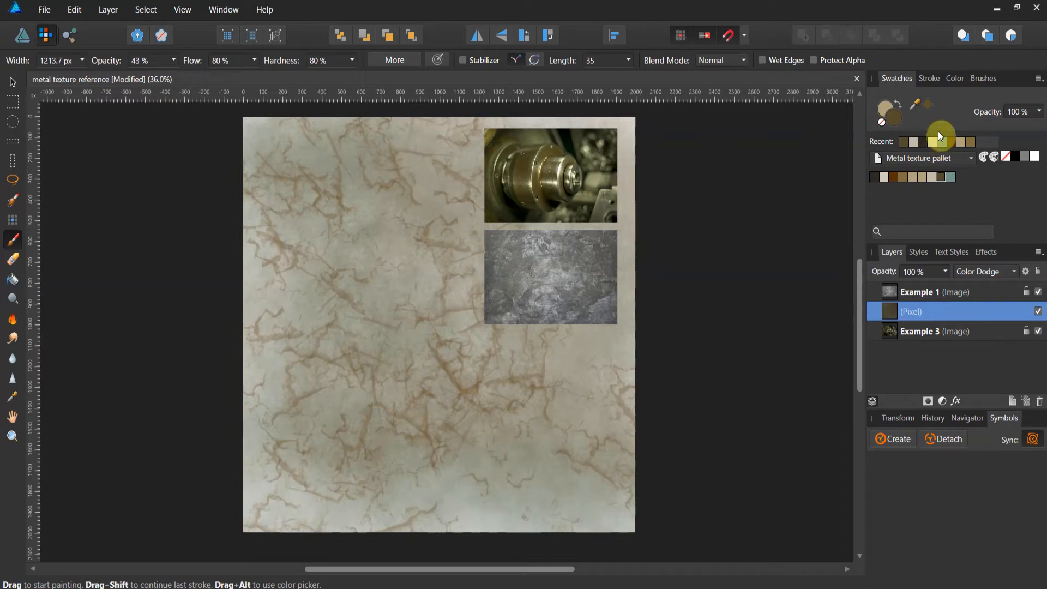
{"action": "left_click", "coordinate": [902, 179]}
{"action": "left_click", "coordinate": [983, 78]}
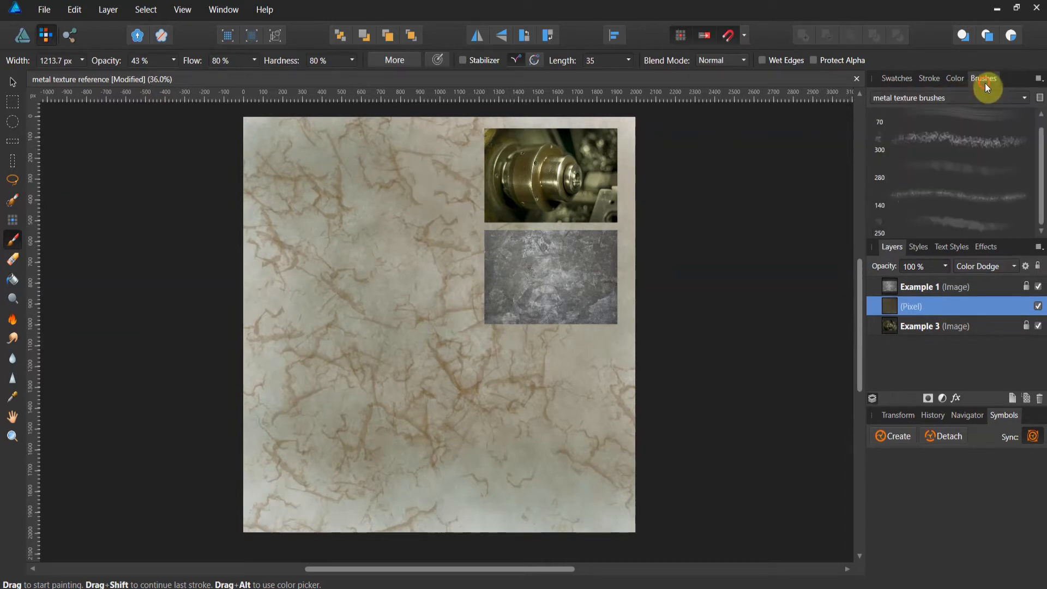
{"action": "left_click", "coordinate": [963, 146]}
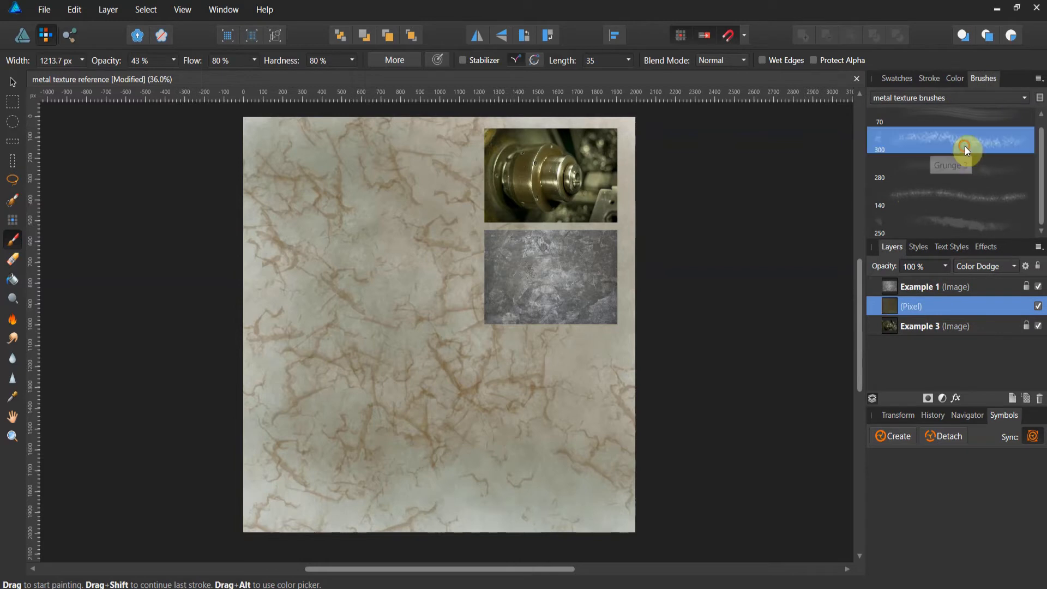
{"action": "left_click", "coordinate": [967, 181]}
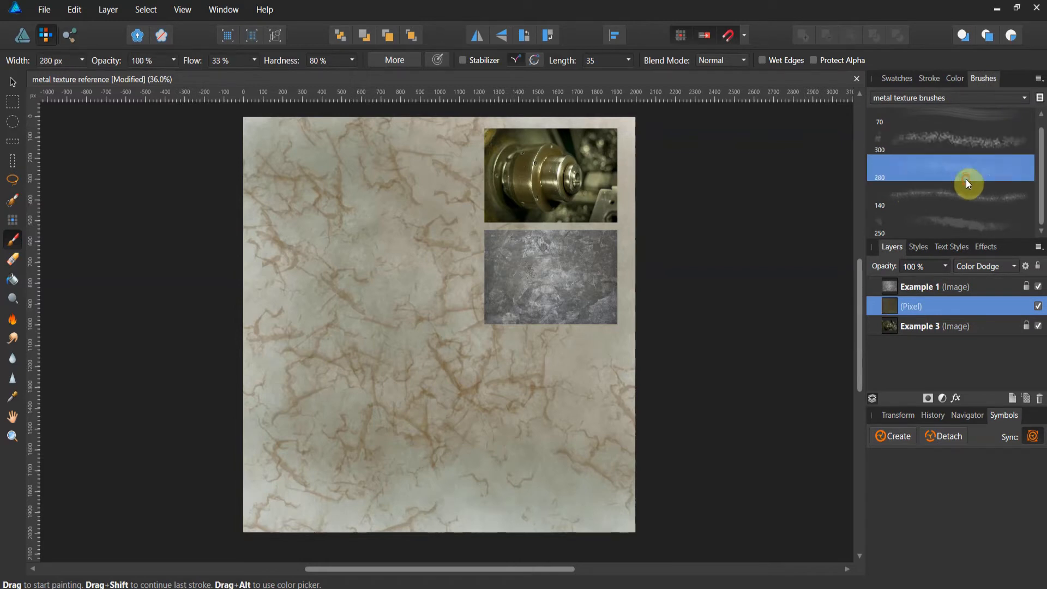
{"action": "left_click", "coordinate": [969, 210]}
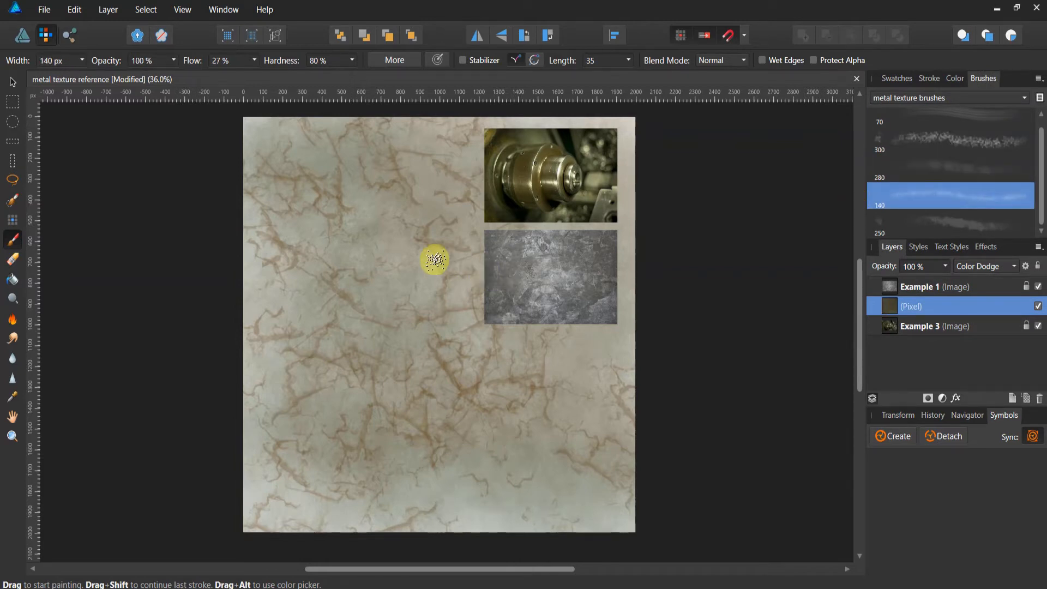
{"action": "key", "text": "bracketright"}
{"action": "key", "text": "bracketright"}
{"action": "key", "text": "bracketright"}
{"action": "key", "text": "bracketright"}
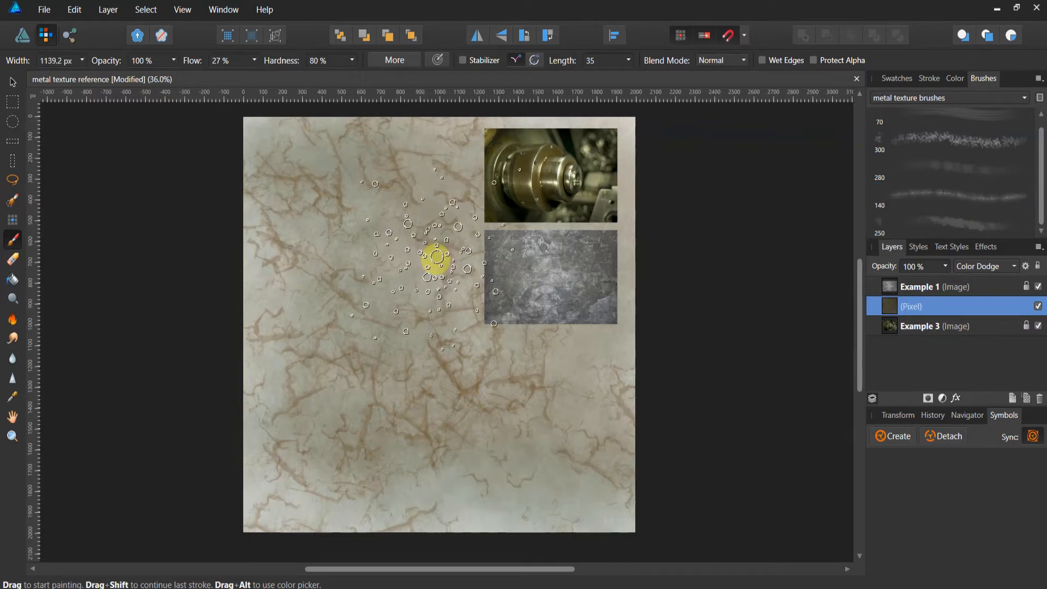
{"action": "key", "text": "bracketleft"}
{"action": "key", "text": "bracketleft"}
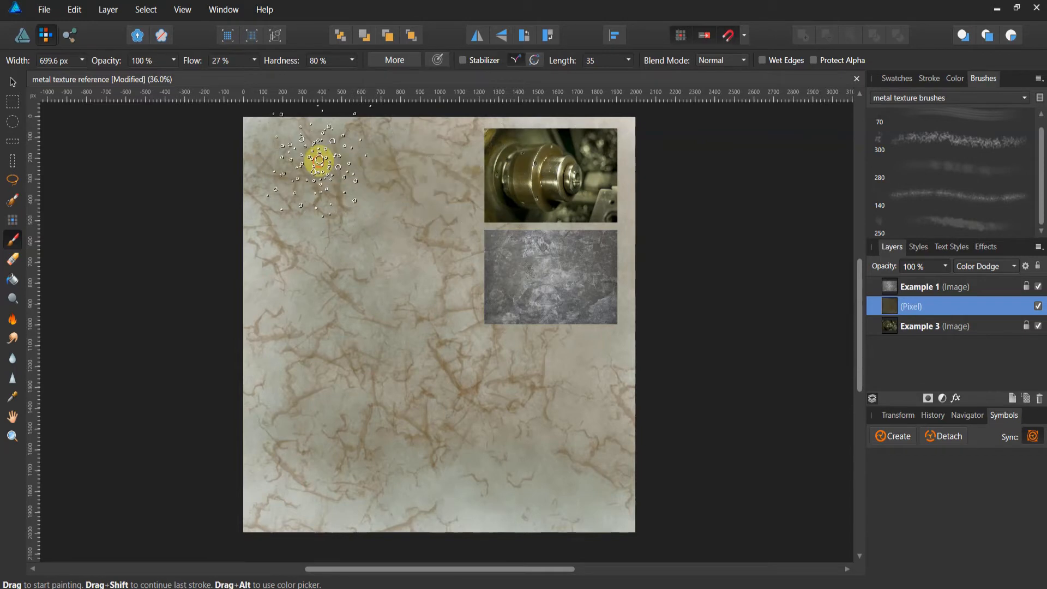
{"action": "mouse_move", "coordinate": [345, 167]}
{"action": "left_mouse_down"}
{"action": "mouse_move", "coordinate": [522, 152]}
{"action": "mouse_move", "coordinate": [356, 142]}
{"action": "mouse_move", "coordinate": [614, 142]}
{"action": "mouse_move", "coordinate": [334, 183]}
{"action": "mouse_move", "coordinate": [652, 227]}
{"action": "mouse_move", "coordinate": [383, 206]}
{"action": "mouse_move", "coordinate": [487, 232]}
{"action": "mouse_move", "coordinate": [561, 290]}
{"action": "mouse_move", "coordinate": [407, 297]}
{"action": "mouse_move", "coordinate": [522, 340]}
{"action": "mouse_move", "coordinate": [511, 371]}
{"action": "mouse_move", "coordinate": [575, 405]}
{"action": "mouse_move", "coordinate": [235, 418]}
{"action": "mouse_move", "coordinate": [369, 457]}
{"action": "mouse_move", "coordinate": [602, 498]}
{"action": "mouse_move", "coordinate": [366, 483]}
{"action": "mouse_move", "coordinate": [571, 511]}
{"action": "mouse_move", "coordinate": [331, 492]}
{"action": "mouse_move", "coordinate": [280, 220]}
{"action": "mouse_move", "coordinate": [290, 292]}
{"action": "mouse_move", "coordinate": [258, 389]}
{"action": "mouse_move", "coordinate": [266, 510]}
{"action": "mouse_move", "coordinate": [246, 380]}
{"action": "mouse_move", "coordinate": [279, 487]}
{"action": "mouse_move", "coordinate": [513, 520]}
{"action": "mouse_move", "coordinate": [678, 506]}
{"action": "mouse_move", "coordinate": [571, 487]}
{"action": "mouse_move", "coordinate": [614, 169]}
{"action": "mouse_move", "coordinate": [588, 117]}
{"action": "left_mouse_up"}
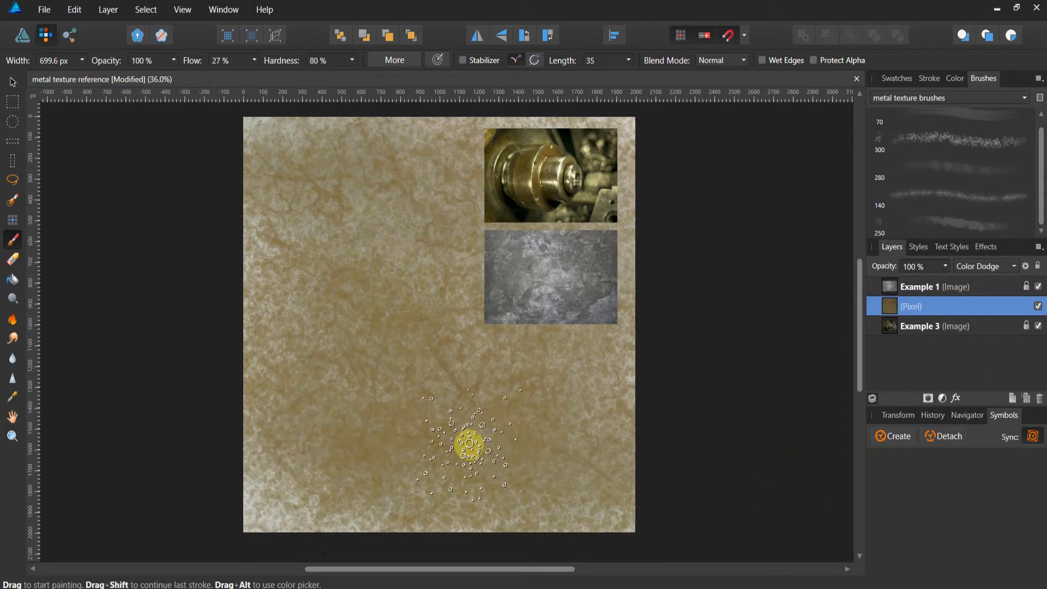
Paint faint dark speckles over the page with the near-black palette swatch and the spatter brush's opacity reduced to 30%.
{"action": "left_click", "coordinate": [907, 79]}
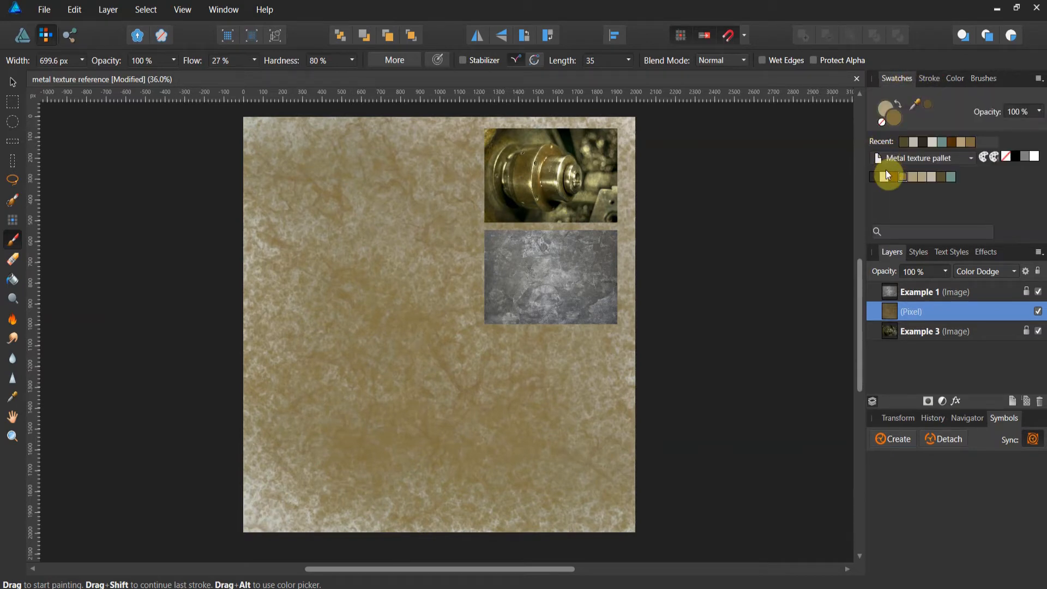
{"action": "left_click", "coordinate": [873, 177]}
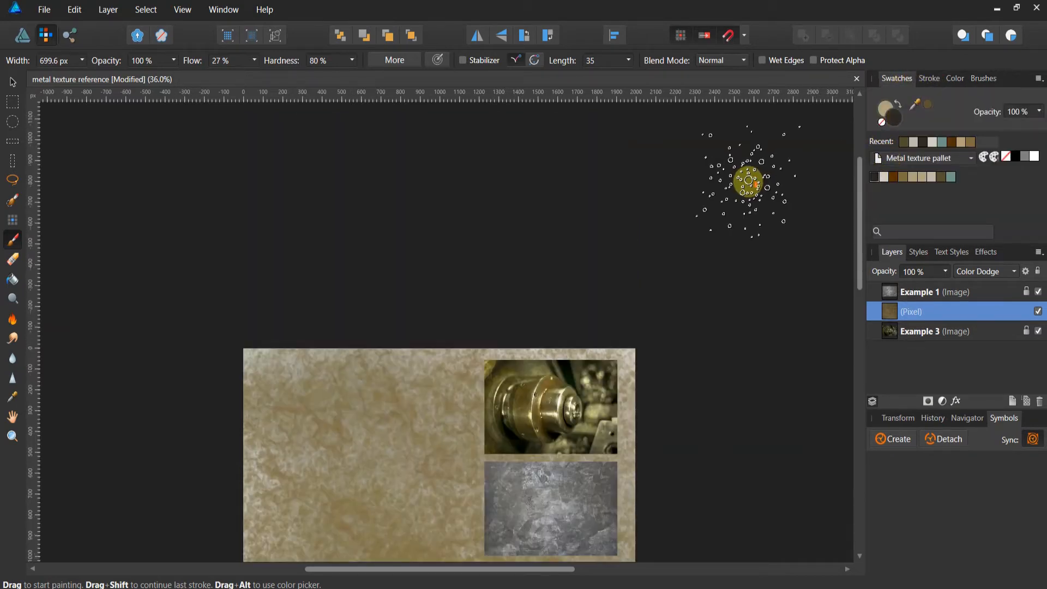
{"action": "scroll", "coordinate": [748, 180], "scroll_direction": "up", "scroll_amount": 1}
{"action": "scroll", "coordinate": [748, 179], "scroll_direction": "down", "scroll_amount": 2}
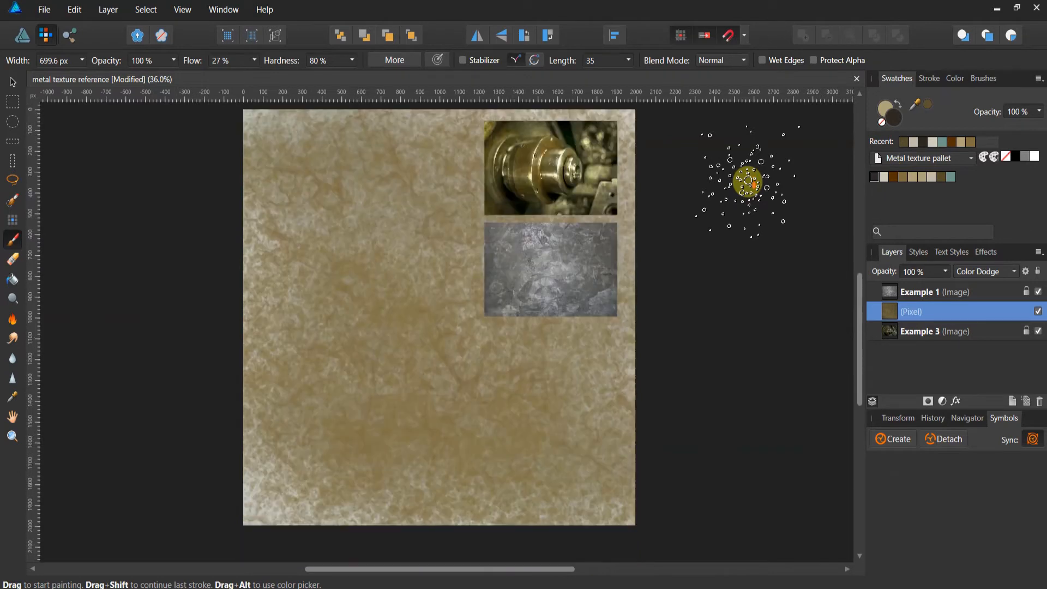
{"action": "left_click", "coordinate": [174, 60]}
{"action": "left_click_drag", "start_coordinate": [172, 76], "coordinate": [134, 86]}
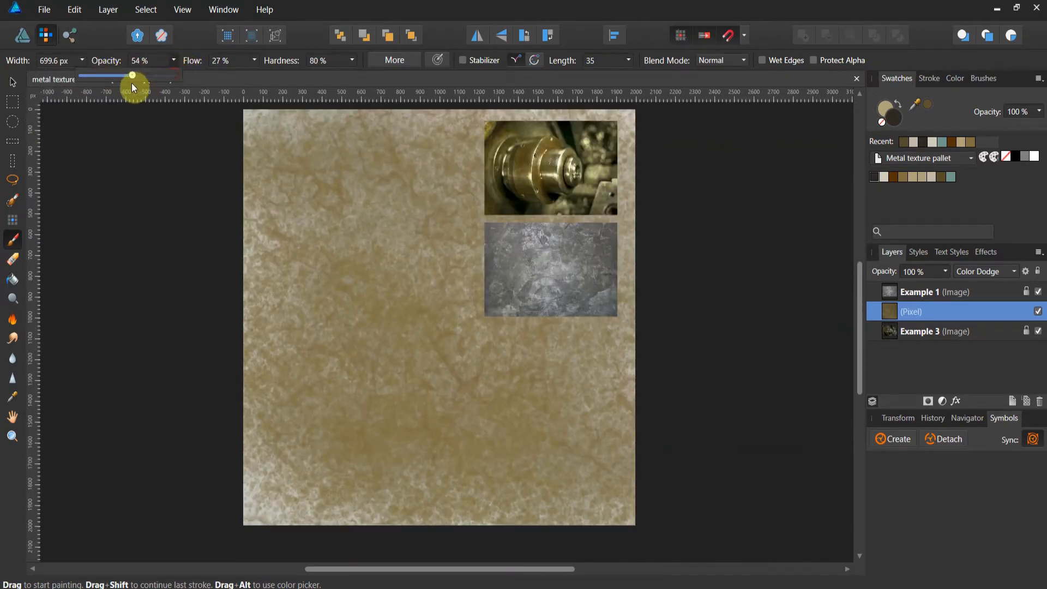
{"action": "scroll", "coordinate": [245, 420], "scroll_direction": "down", "scroll_amount": 1}
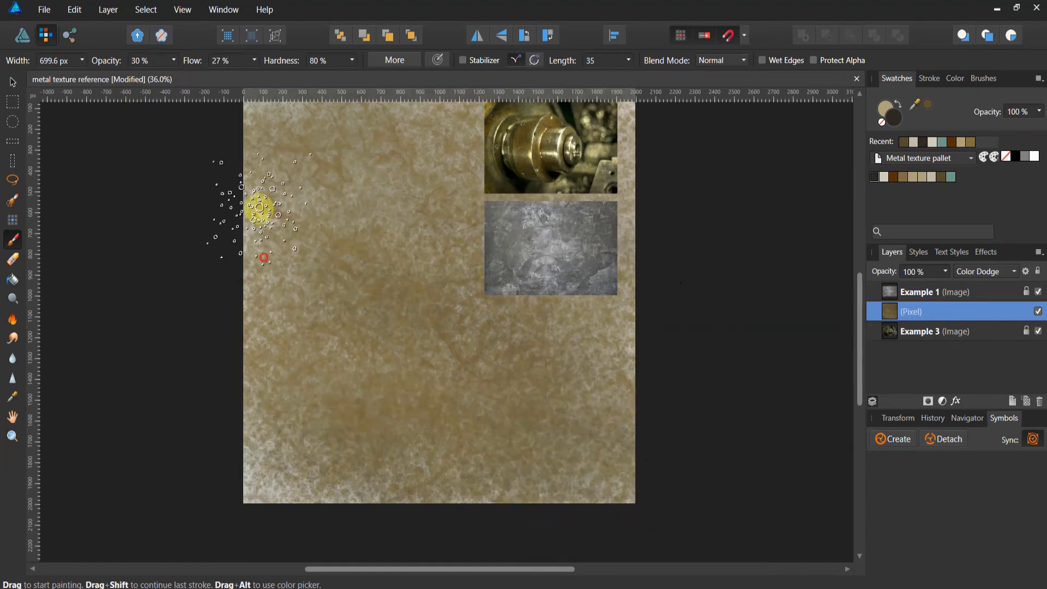
Raise the spatter brush's opacity to 42% and on to 62% while painting denser dark speckles over the whole page.
{"action": "left_click", "coordinate": [175, 60]}
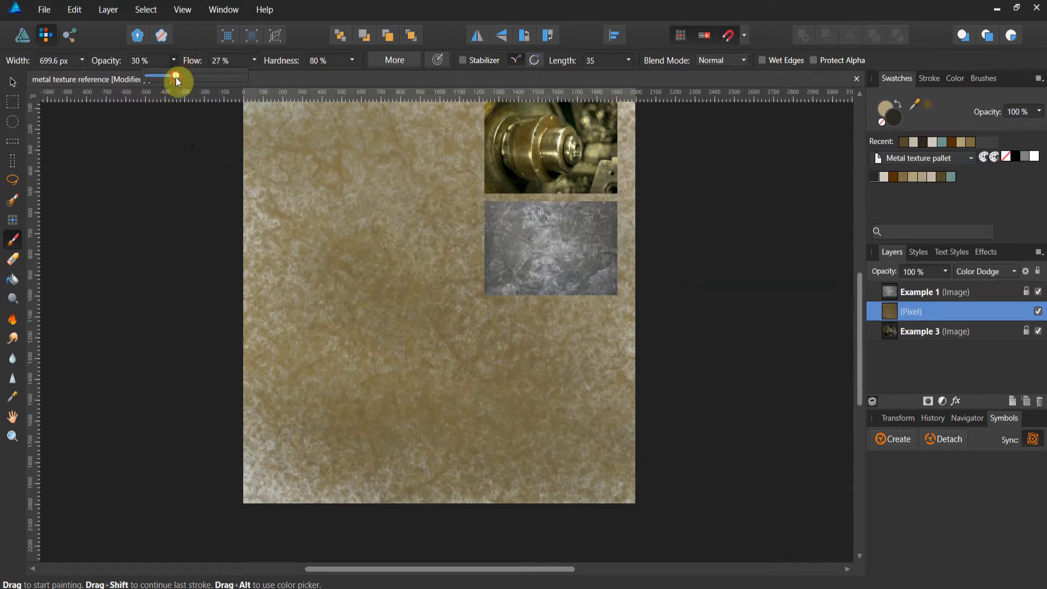
{"action": "left_click_drag", "start_coordinate": [176, 77], "coordinate": [187, 78]}
{"action": "scroll", "coordinate": [229, 204], "scroll_direction": "up", "scroll_amount": 2}
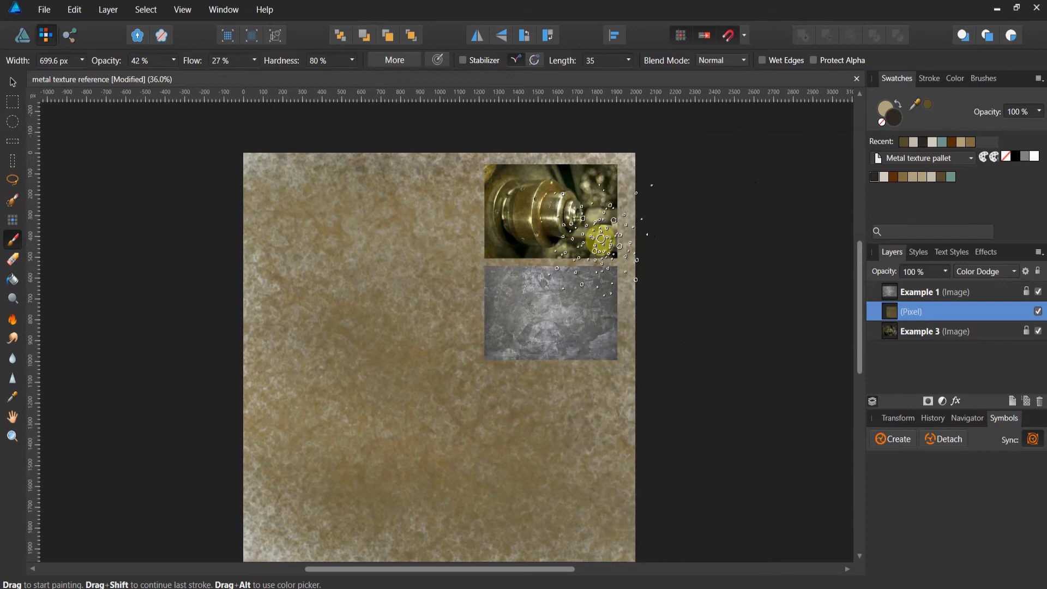
{"action": "scroll", "coordinate": [298, 245], "scroll_direction": "down", "scroll_amount": 2}
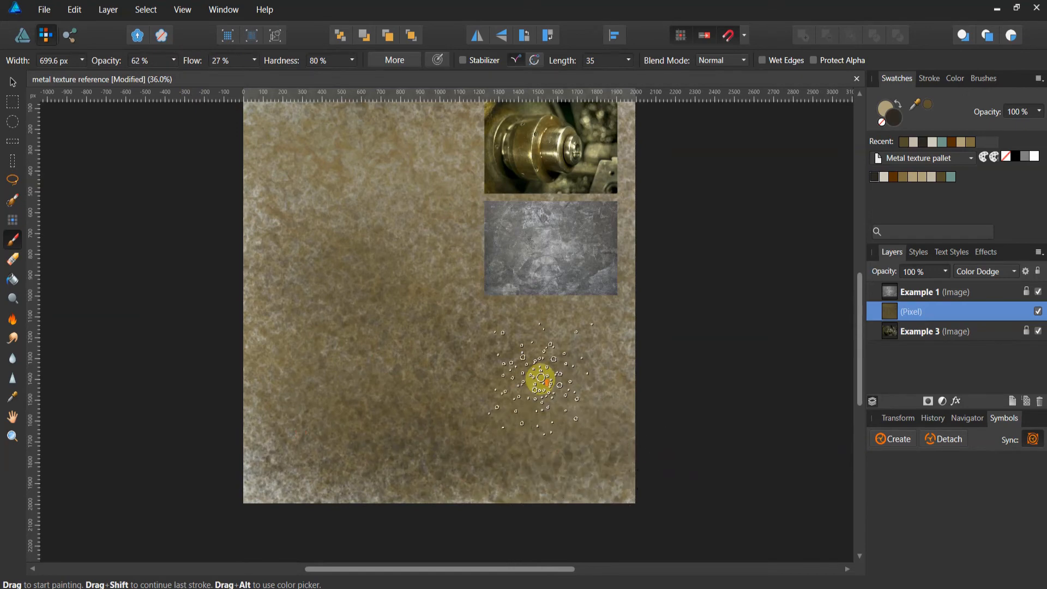
{"action": "scroll", "coordinate": [421, 270], "scroll_direction": "up", "scroll_amount": 1}
{"action": "mouse_move", "coordinate": [422, 269]}
{"action": "left_mouse_down"}
{"action": "mouse_move", "coordinate": [362, 219]}
{"action": "mouse_move", "coordinate": [275, 187]}
{"action": "mouse_move", "coordinate": [377, 168]}
{"action": "mouse_move", "coordinate": [442, 185]}
{"action": "mouse_move", "coordinate": [448, 169]}
{"action": "mouse_move", "coordinate": [422, 238]}
{"action": "mouse_move", "coordinate": [495, 302]}
{"action": "mouse_move", "coordinate": [551, 389]}
{"action": "mouse_move", "coordinate": [610, 328]}
{"action": "mouse_move", "coordinate": [605, 369]}
{"action": "mouse_move", "coordinate": [584, 320]}
{"action": "mouse_move", "coordinate": [365, 237]}
{"action": "mouse_move", "coordinate": [373, 180]}
{"action": "mouse_move", "coordinate": [362, 342]}
{"action": "mouse_move", "coordinate": [271, 401]}
{"action": "mouse_move", "coordinate": [266, 428]}
{"action": "mouse_move", "coordinate": [300, 144]}
{"action": "mouse_move", "coordinate": [268, 189]}
{"action": "mouse_move", "coordinate": [262, 100]}
{"action": "mouse_move", "coordinate": [239, 131]}
{"action": "mouse_move", "coordinate": [267, 146]}
{"action": "left_mouse_up"}
Darken the page's corners and left edge with the spatter brush at 95% opacity and a width of 365.2 px.
{"action": "left_click", "coordinate": [173, 60]}
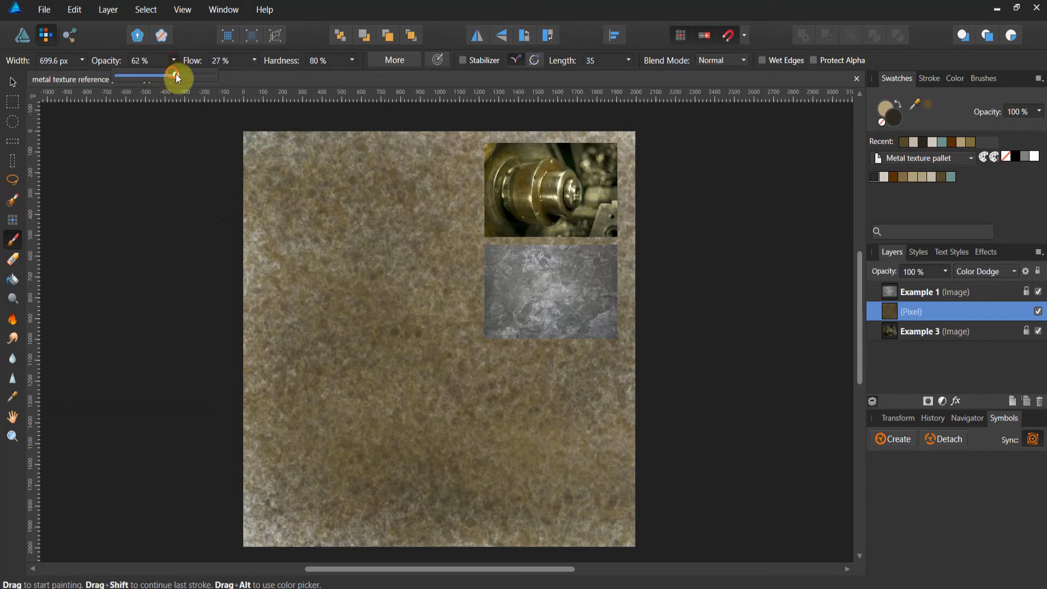
{"action": "left_click_drag", "start_coordinate": [175, 73], "coordinate": [208, 75]}
{"action": "mouse_move", "coordinate": [161, 162]}
{"action": "left_mouse_down"}
{"action": "mouse_move", "coordinate": [339, 150]}
{"action": "mouse_move", "coordinate": [300, 140]}
{"action": "mouse_move", "coordinate": [316, 141]}
{"action": "mouse_move", "coordinate": [292, 153]}
{"action": "mouse_move", "coordinate": [300, 162]}
{"action": "left_mouse_up"}
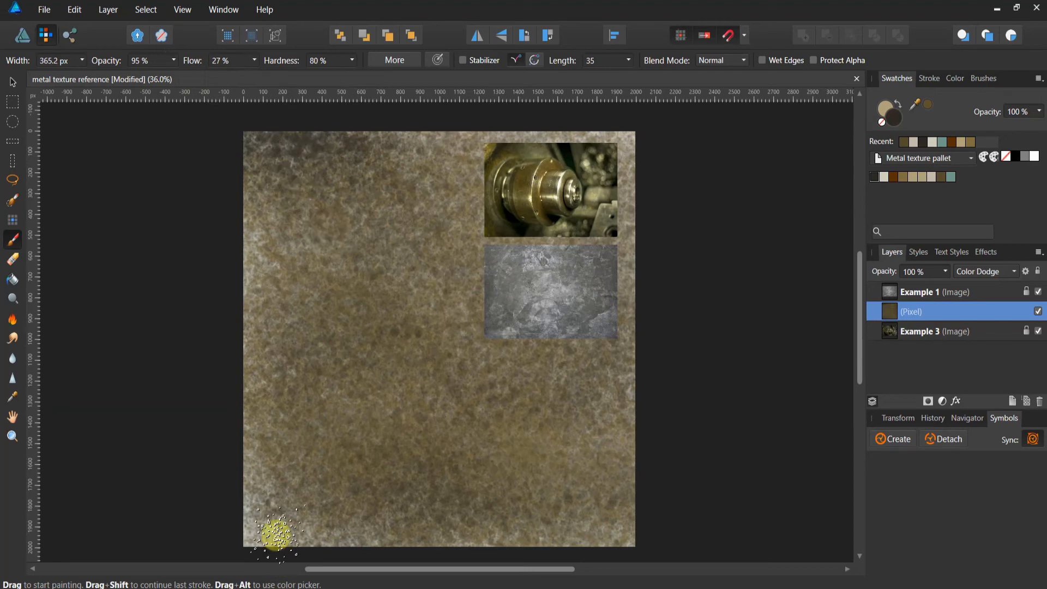
{"action": "mouse_move", "coordinate": [270, 524]}
{"action": "left_mouse_down"}
{"action": "mouse_move", "coordinate": [529, 228]}
{"action": "mouse_move", "coordinate": [550, 270]}
{"action": "mouse_move", "coordinate": [497, 263]}
{"action": "mouse_move", "coordinate": [474, 305]}
{"action": "mouse_move", "coordinate": [489, 315]}
{"action": "mouse_move", "coordinate": [521, 415]}
{"action": "mouse_move", "coordinate": [582, 353]}
{"action": "mouse_move", "coordinate": [600, 316]}
{"action": "mouse_move", "coordinate": [616, 188]}
{"action": "mouse_move", "coordinate": [624, 427]}
{"action": "mouse_move", "coordinate": [644, 515]}
{"action": "mouse_move", "coordinate": [633, 490]}
{"action": "mouse_move", "coordinate": [630, 534]}
{"action": "mouse_move", "coordinate": [599, 508]}
{"action": "mouse_move", "coordinate": [417, 446]}
{"action": "mouse_move", "coordinate": [295, 298]}
{"action": "mouse_move", "coordinate": [267, 312]}
{"action": "mouse_move", "coordinate": [252, 231]}
{"action": "mouse_move", "coordinate": [273, 434]}
{"action": "mouse_move", "coordinate": [256, 531]}
{"action": "mouse_move", "coordinate": [240, 533]}
{"action": "mouse_move", "coordinate": [286, 345]}
{"action": "mouse_move", "coordinate": [279, 262]}
{"action": "mouse_move", "coordinate": [257, 265]}
{"action": "mouse_move", "coordinate": [260, 244]}
{"action": "mouse_move", "coordinate": [279, 316]}
{"action": "left_mouse_up"}
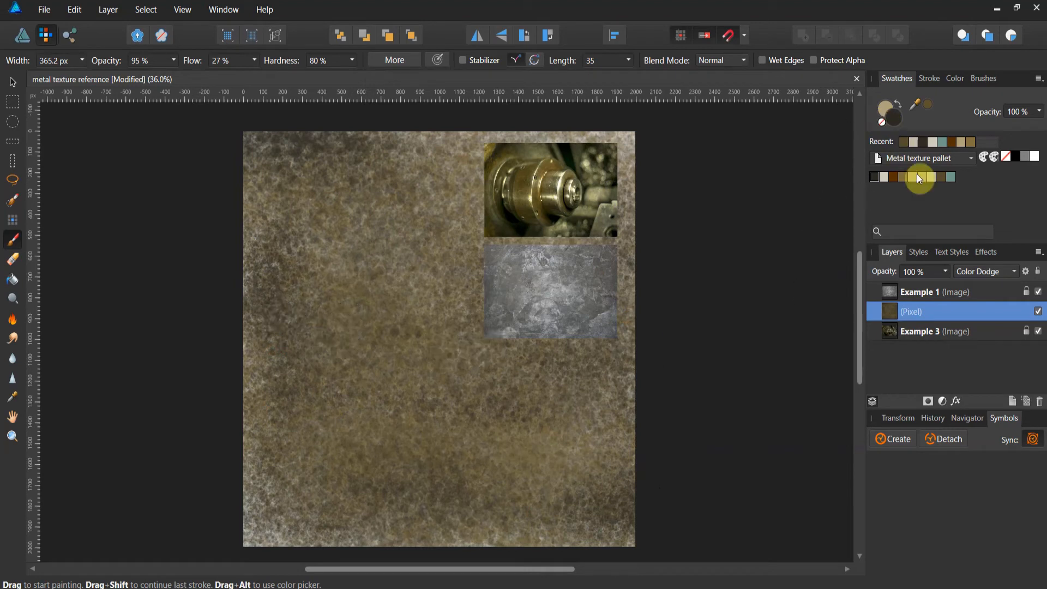
Choose the pale grey-beige palette swatch and the 70 px Paint 3 brush, and enlarge the brush to 430.7 px.
{"action": "left_click", "coordinate": [922, 176]}
{"action": "left_click", "coordinate": [985, 79]}
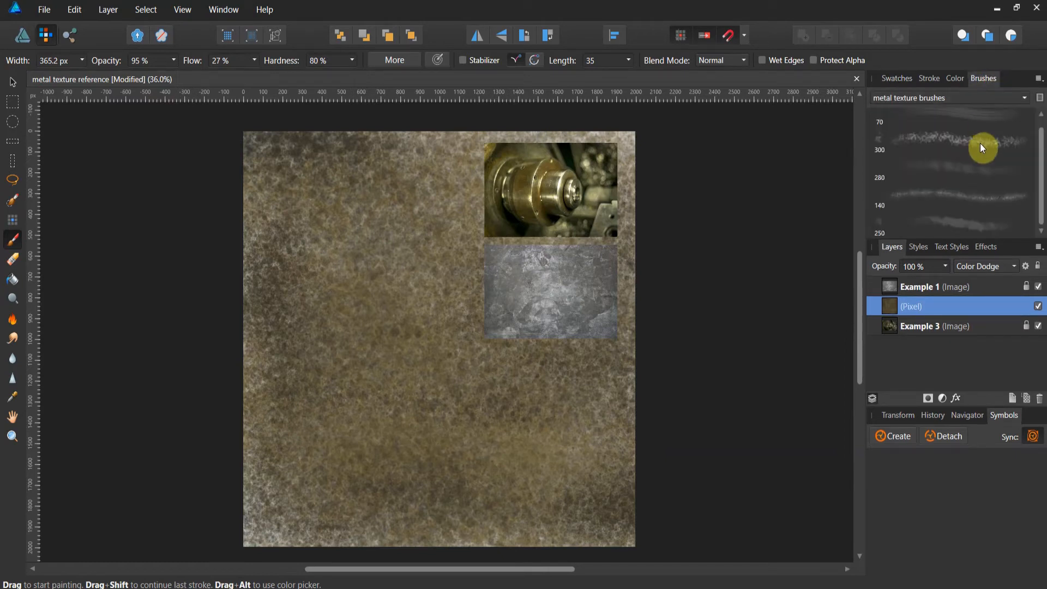
{"action": "scroll", "coordinate": [970, 147], "scroll_direction": "up", "scroll_amount": 1}
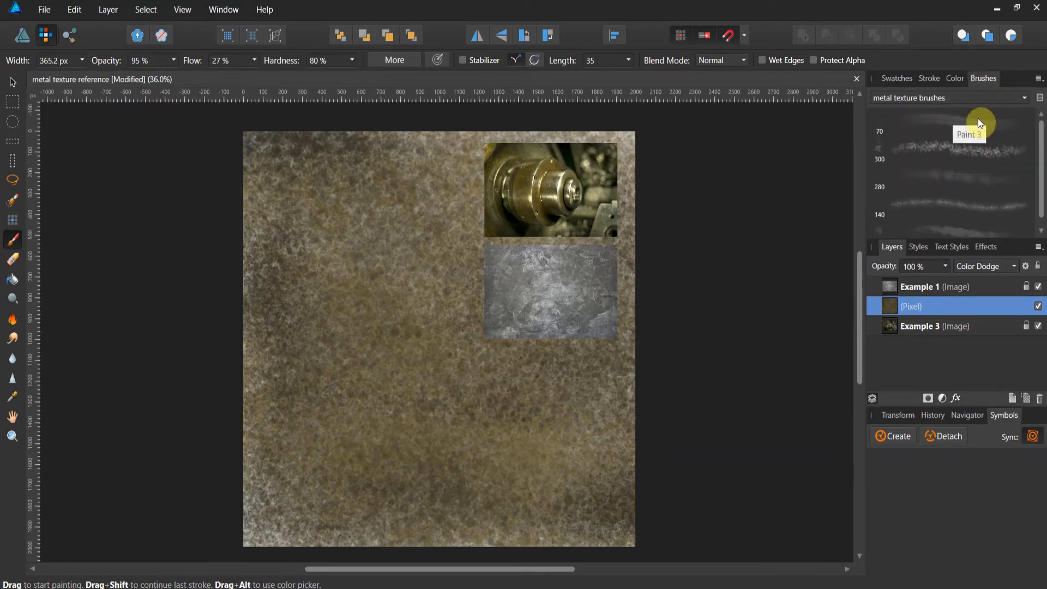
{"action": "left_click", "coordinate": [987, 130]}
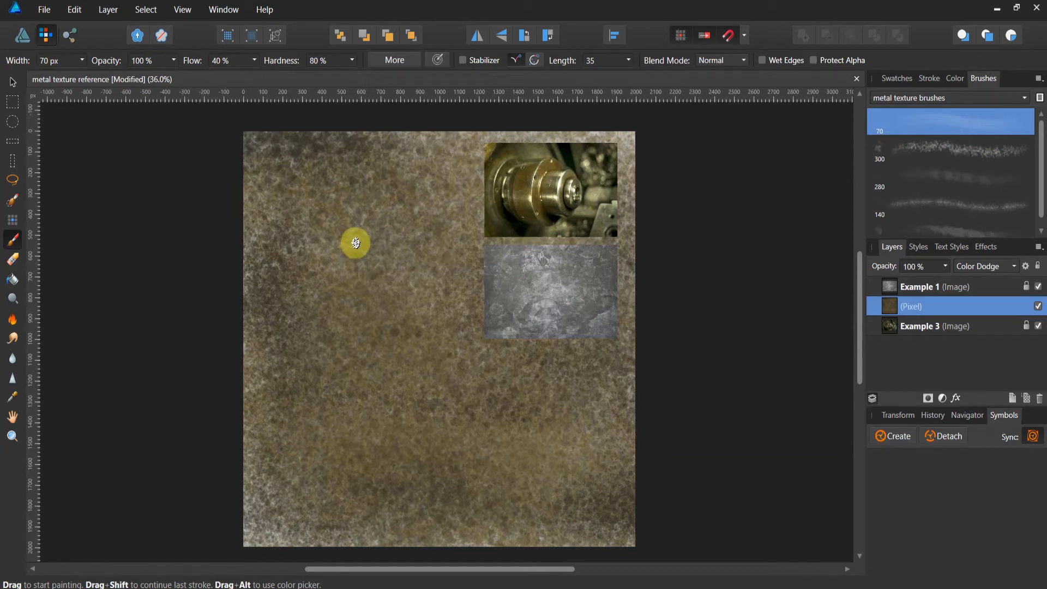
{"action": "key", "text": "bracketright"}
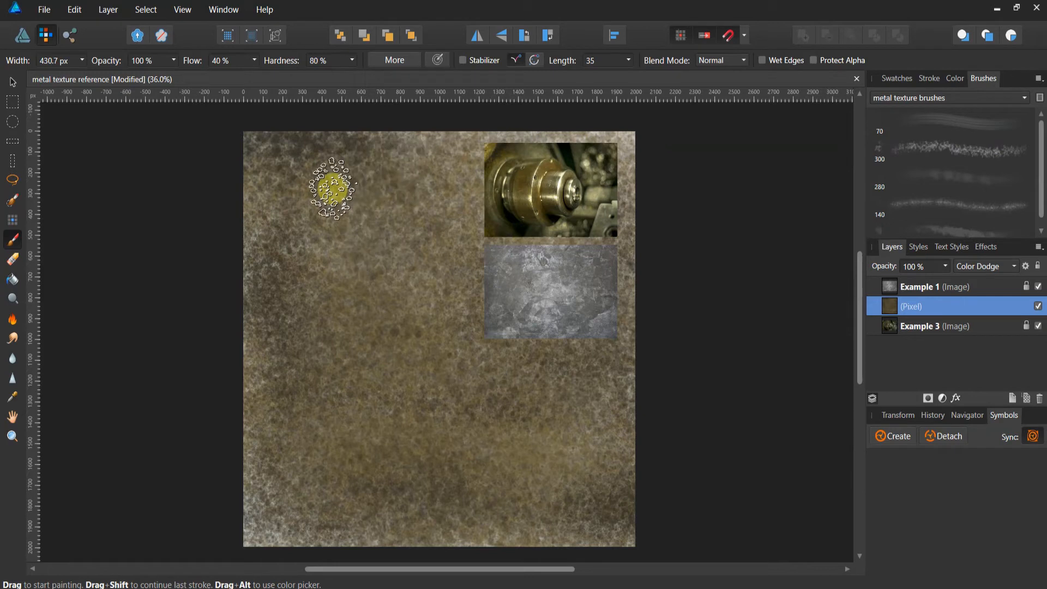
Paint pale vertical brushed-metal streaks from top to bottom across the full width of the page.
{"action": "left_click", "coordinate": [269, 137]}
{"action": "left_click_drag", "start_coordinate": [271, 398], "coordinate": [273, 491]}
{"action": "left_click_drag", "start_coordinate": [286, 152], "coordinate": [286, 507]}
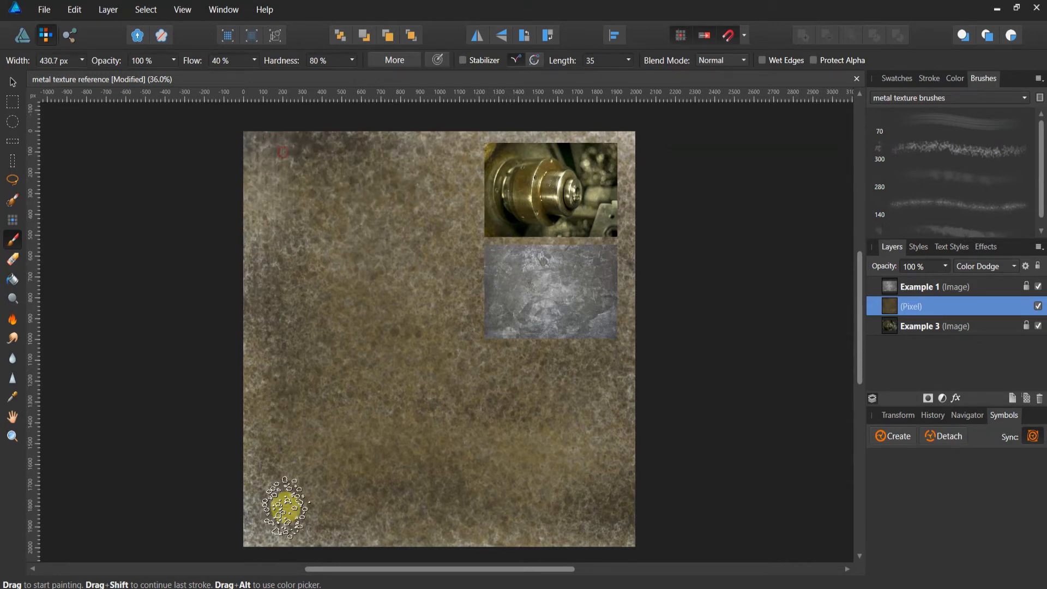
{"action": "mouse_move", "coordinate": [325, 173]}
{"action": "left_mouse_down"}
{"action": "mouse_move", "coordinate": [325, 155]}
{"action": "mouse_move", "coordinate": [326, 475]}
{"action": "left_mouse_up"}
{"action": "left_click_drag", "start_coordinate": [332, 168], "coordinate": [332, 502]}
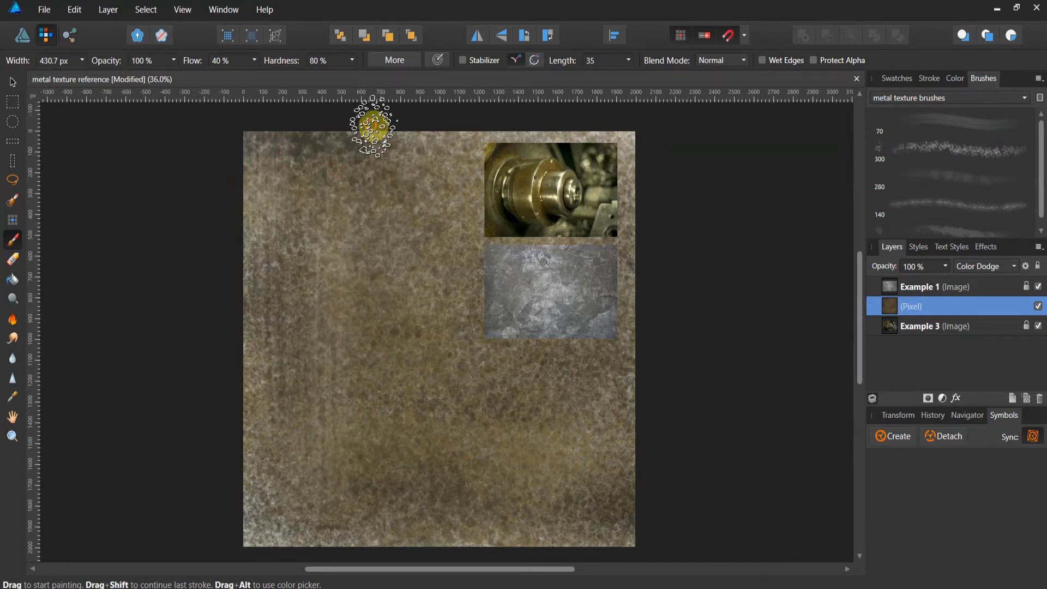
{"action": "mouse_move", "coordinate": [370, 153]}
{"action": "left_mouse_down"}
{"action": "mouse_move", "coordinate": [379, 234]}
{"action": "mouse_move", "coordinate": [363, 502]}
{"action": "left_mouse_up"}
{"action": "left_click_drag", "start_coordinate": [421, 137], "coordinate": [409, 543]}
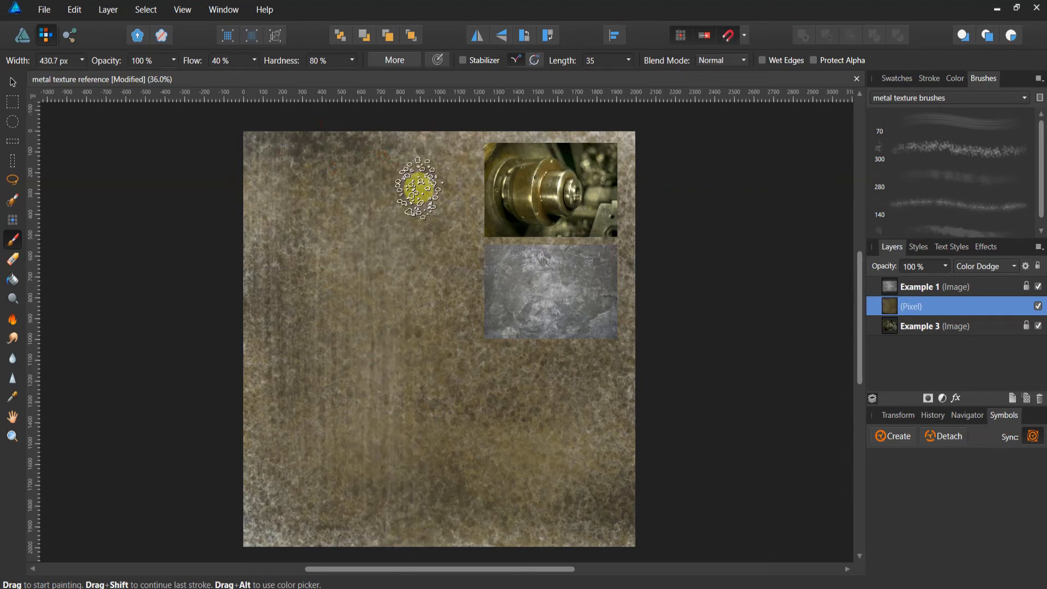
{"action": "left_click_drag", "start_coordinate": [456, 111], "coordinate": [467, 549]}
{"action": "left_click_drag", "start_coordinate": [477, 112], "coordinate": [481, 399]}
{"action": "mouse_move", "coordinate": [510, 136]}
{"action": "left_mouse_down"}
{"action": "mouse_move", "coordinate": [525, 276]}
{"action": "mouse_move", "coordinate": [516, 480]}
{"action": "left_mouse_up"}
{"action": "left_click_drag", "start_coordinate": [567, 141], "coordinate": [567, 327]}
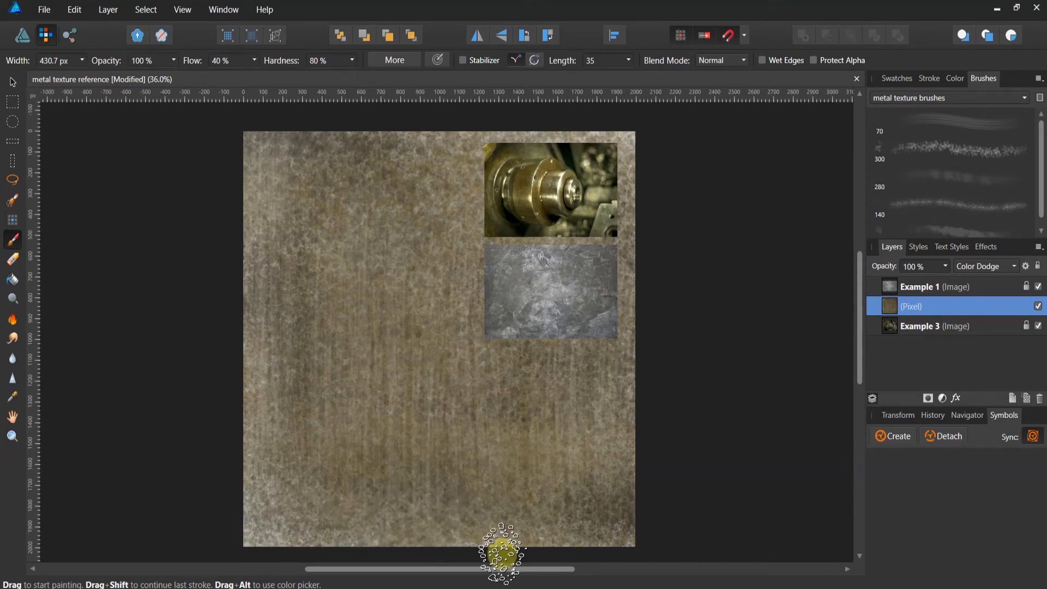
Paint scattered white speckle highlights across the page with the 140 px spatter brush and a white colour.
{"action": "left_click", "coordinate": [969, 207]}
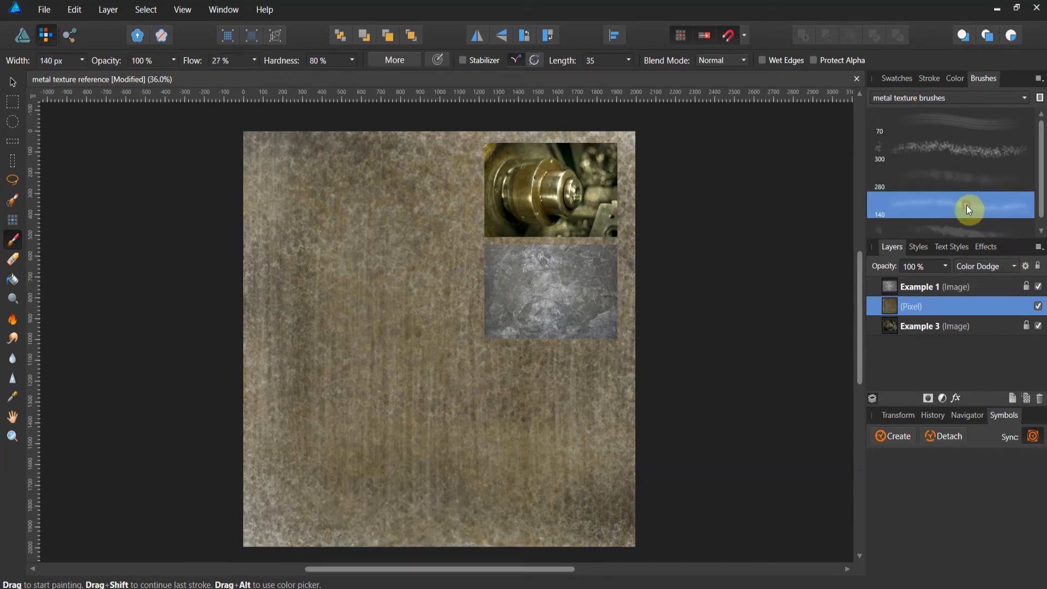
{"action": "left_click", "coordinate": [897, 79]}
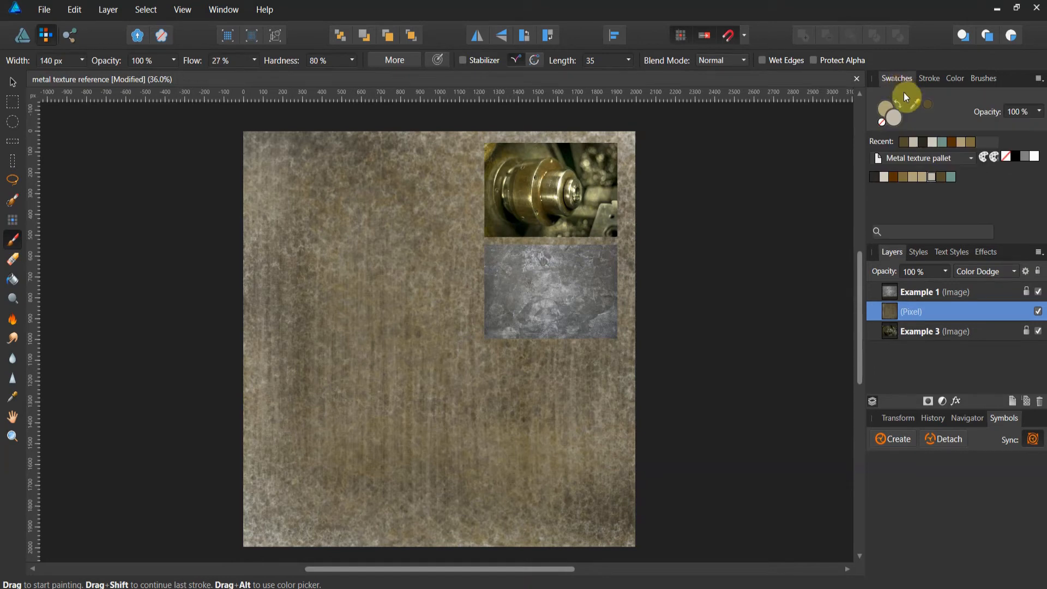
{"action": "left_click_drag", "start_coordinate": [943, 178], "coordinate": [529, 302]}
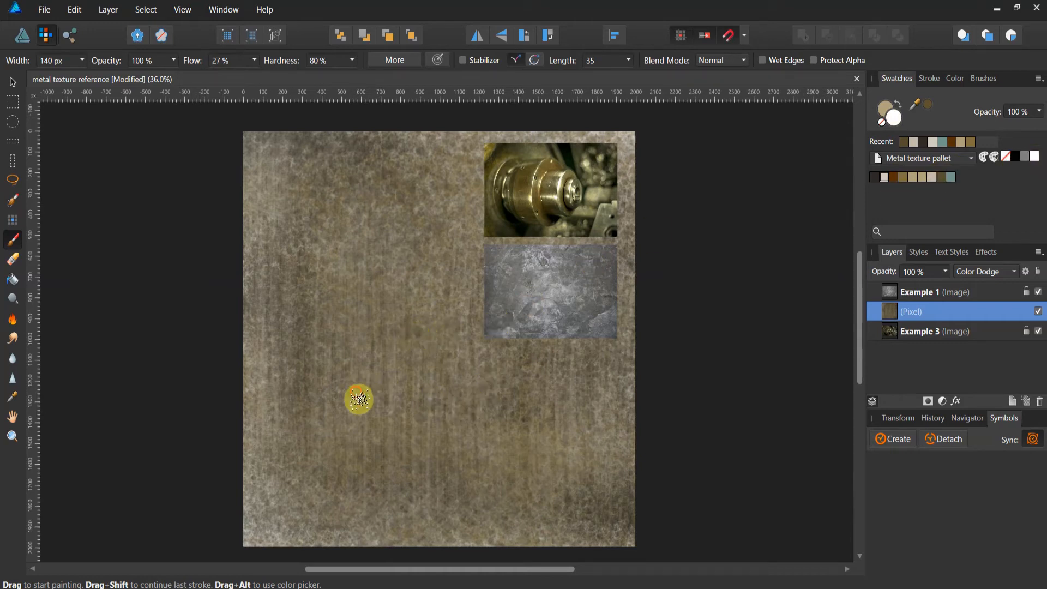
{"action": "left_click_drag", "start_coordinate": [357, 396], "coordinate": [400, 414]}
{"action": "mouse_move", "coordinate": [405, 386]}
{"action": "left_mouse_down"}
{"action": "mouse_move", "coordinate": [413, 346]}
{"action": "mouse_move", "coordinate": [448, 387]}
{"action": "mouse_move", "coordinate": [498, 409]}
{"action": "left_mouse_up"}
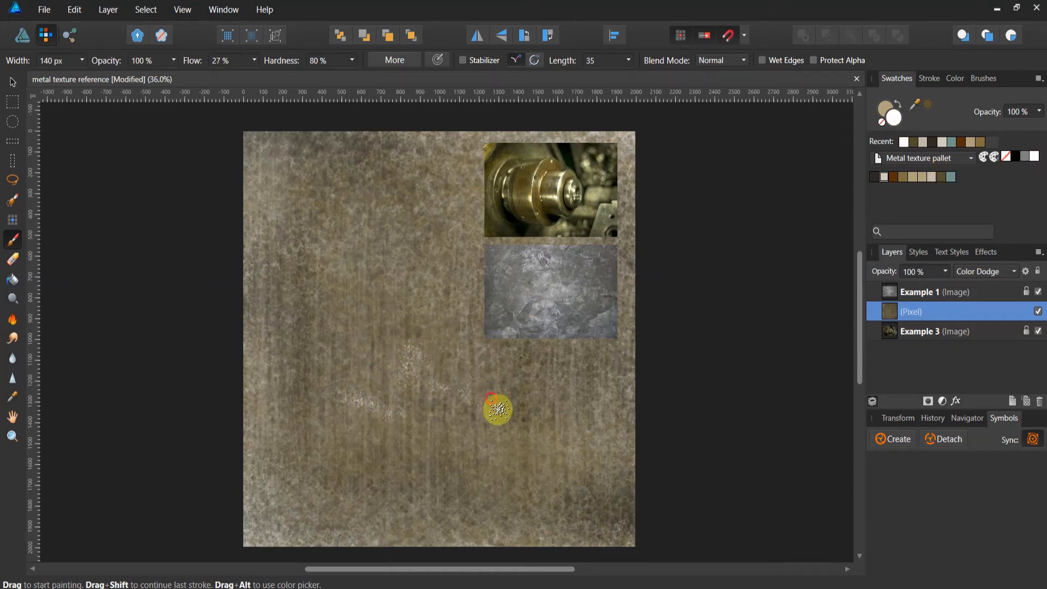
{"action": "mouse_move", "coordinate": [406, 303]}
{"action": "left_mouse_down"}
{"action": "mouse_move", "coordinate": [382, 264]}
{"action": "mouse_move", "coordinate": [274, 266]}
{"action": "left_mouse_up"}
{"action": "mouse_move", "coordinate": [271, 312]}
{"action": "left_mouse_down"}
{"action": "mouse_move", "coordinate": [261, 402]}
{"action": "mouse_move", "coordinate": [300, 458]}
{"action": "mouse_move", "coordinate": [288, 518]}
{"action": "mouse_move", "coordinate": [385, 507]}
{"action": "mouse_move", "coordinate": [451, 456]}
{"action": "mouse_move", "coordinate": [511, 451]}
{"action": "mouse_move", "coordinate": [518, 361]}
{"action": "mouse_move", "coordinate": [444, 327]}
{"action": "mouse_move", "coordinate": [411, 187]}
{"action": "mouse_move", "coordinate": [330, 145]}
{"action": "mouse_move", "coordinate": [233, 149]}
{"action": "mouse_move", "coordinate": [288, 136]}
{"action": "mouse_move", "coordinate": [414, 161]}
{"action": "mouse_move", "coordinate": [493, 133]}
{"action": "mouse_move", "coordinate": [595, 132]}
{"action": "mouse_move", "coordinate": [616, 207]}
{"action": "mouse_move", "coordinate": [603, 350]}
{"action": "mouse_move", "coordinate": [568, 392]}
{"action": "mouse_move", "coordinate": [606, 425]}
{"action": "mouse_move", "coordinate": [572, 497]}
{"action": "mouse_move", "coordinate": [967, 107]}
{"action": "left_mouse_up"}
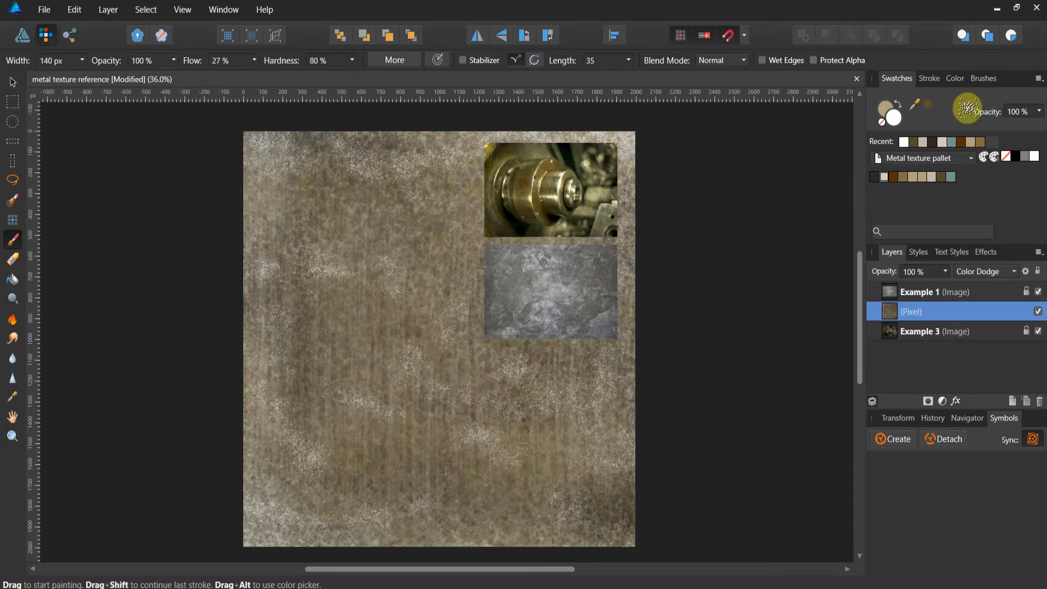
Paint small dark smudges between the white highlights with the near-black palette swatch and the 140 px spatter brush.
{"action": "left_click", "coordinate": [879, 179]}
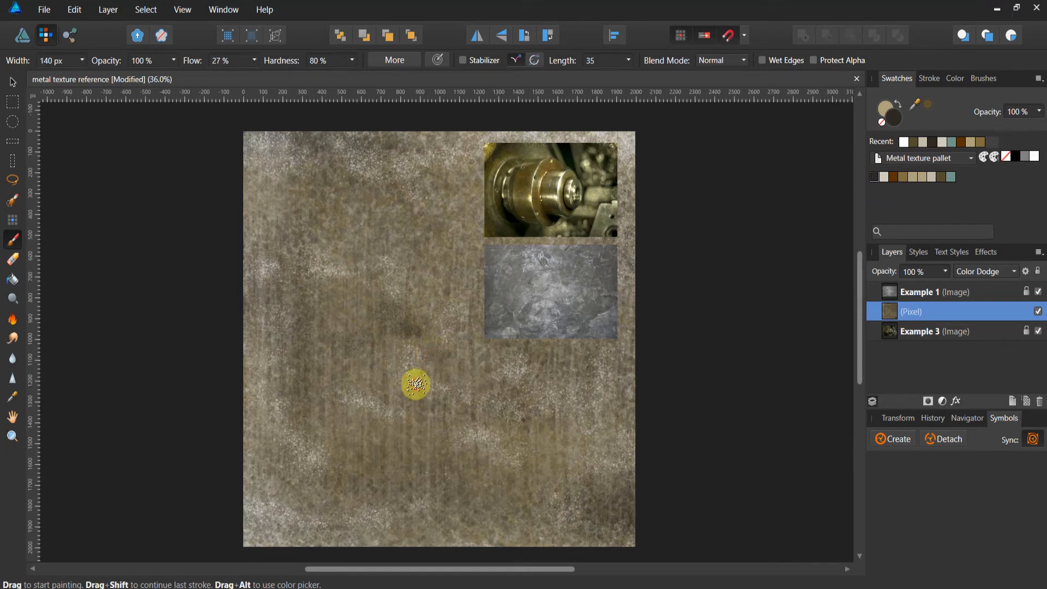
{"action": "left_click", "coordinate": [367, 391]}
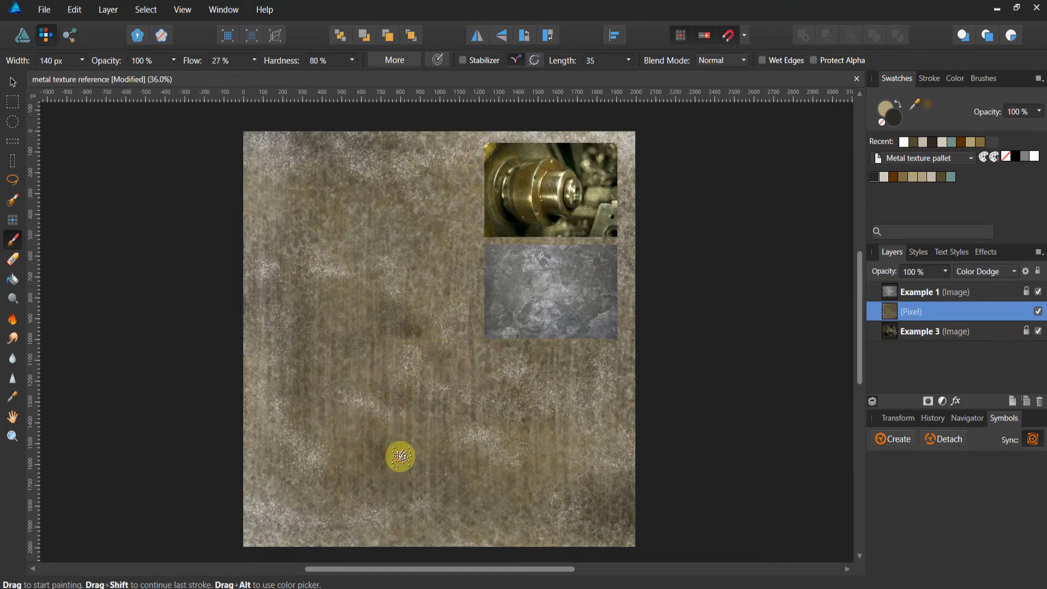
{"action": "left_click", "coordinate": [463, 470]}
{"action": "left_click", "coordinate": [506, 372]}
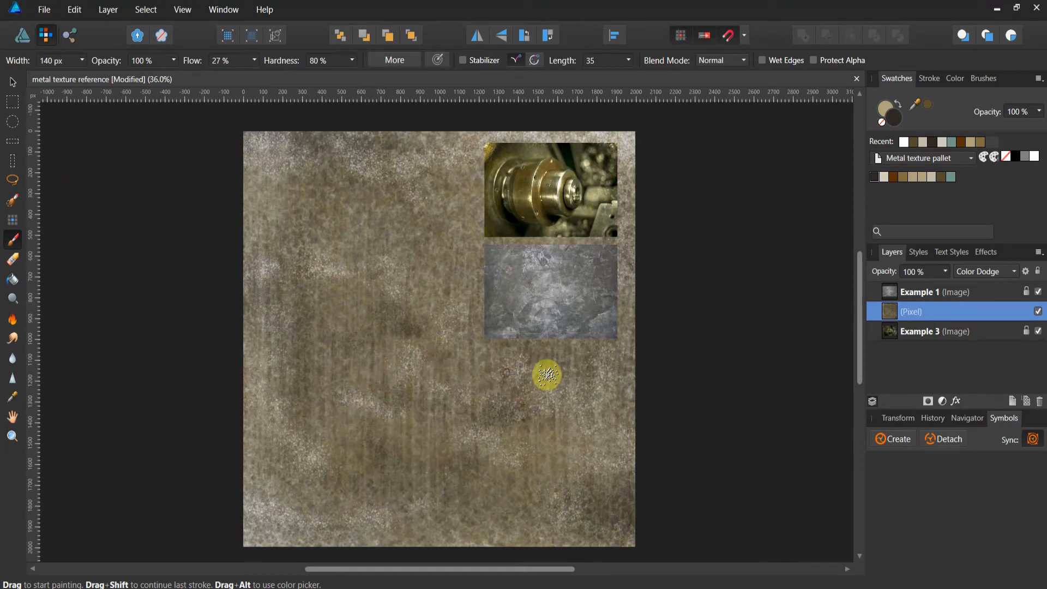
{"action": "left_click", "coordinate": [335, 356]}
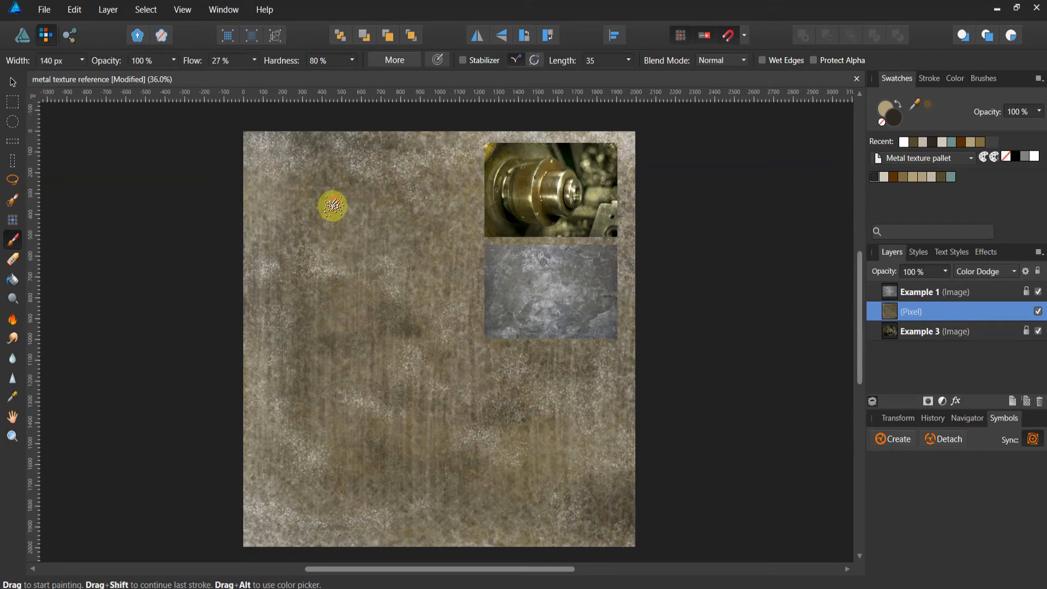
{"action": "left_click", "coordinate": [360, 257]}
{"action": "left_click", "coordinate": [435, 199]}
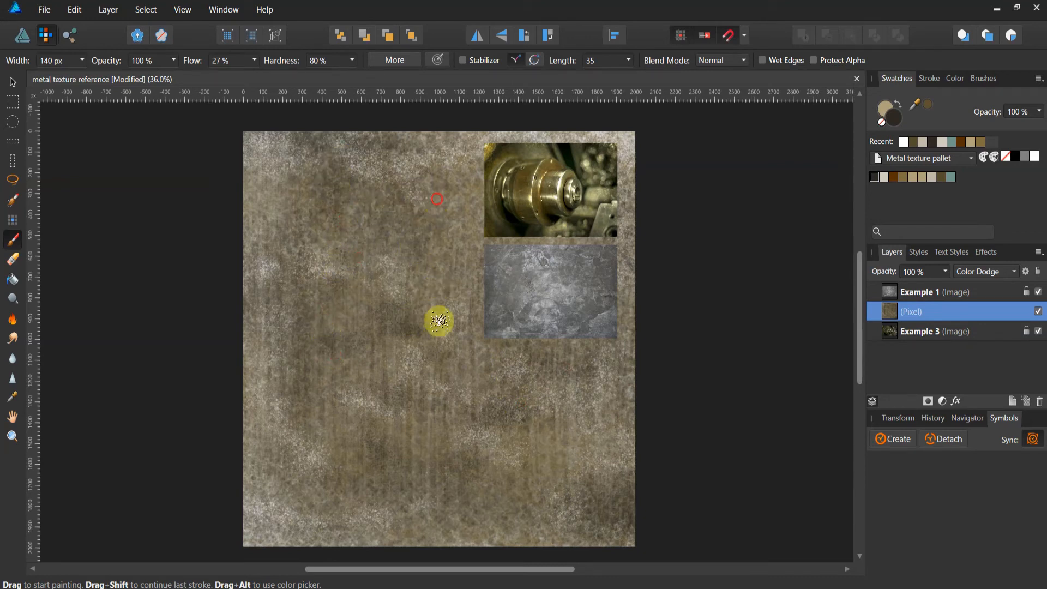
{"action": "left_click", "coordinate": [474, 207]}
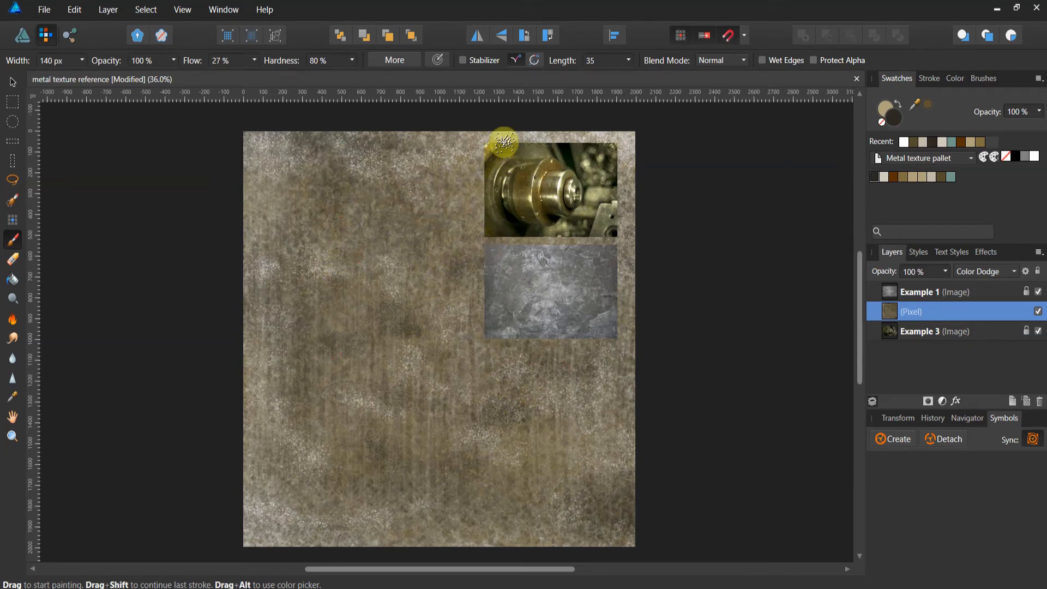
Paint teal patina patches around the page with the teal palette swatch and the 140 px spatter brush.
{"action": "left_click", "coordinate": [950, 178]}
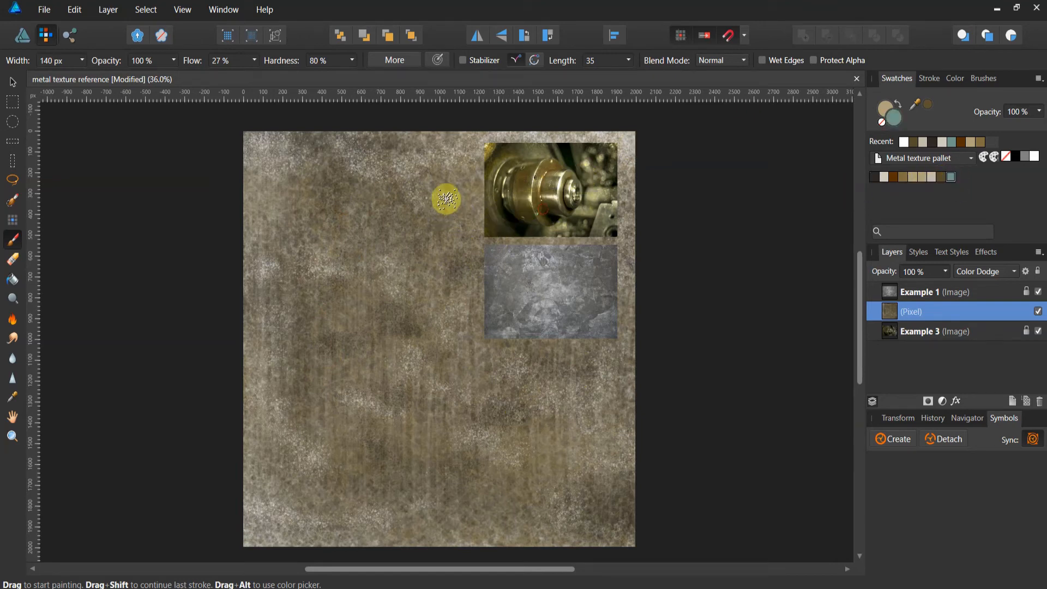
{"action": "left_click", "coordinate": [466, 199]}
{"action": "left_click", "coordinate": [465, 277]}
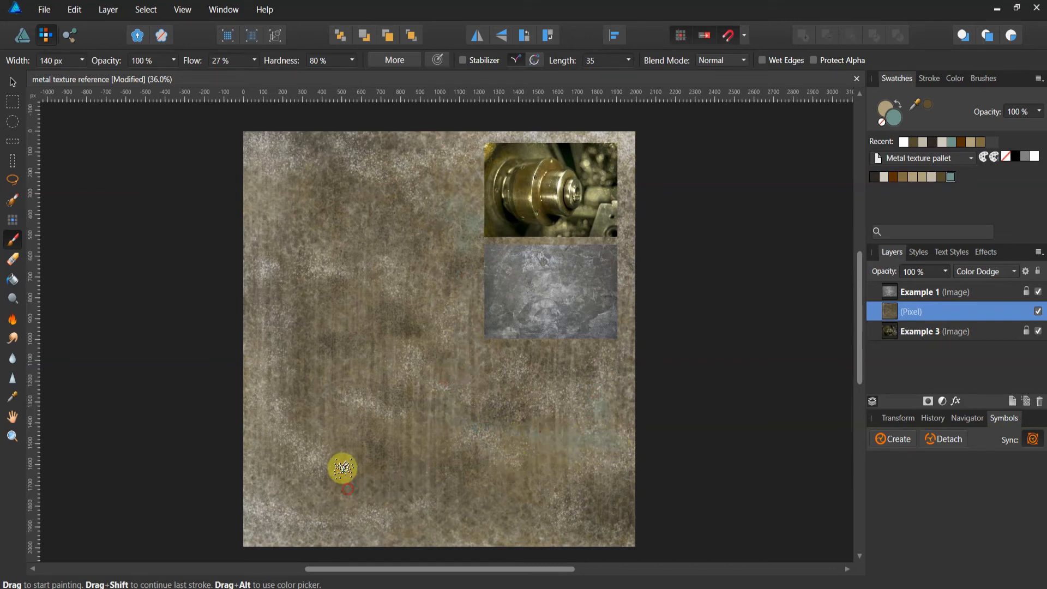
{"action": "left_click", "coordinate": [321, 471]}
{"action": "left_click", "coordinate": [254, 424]}
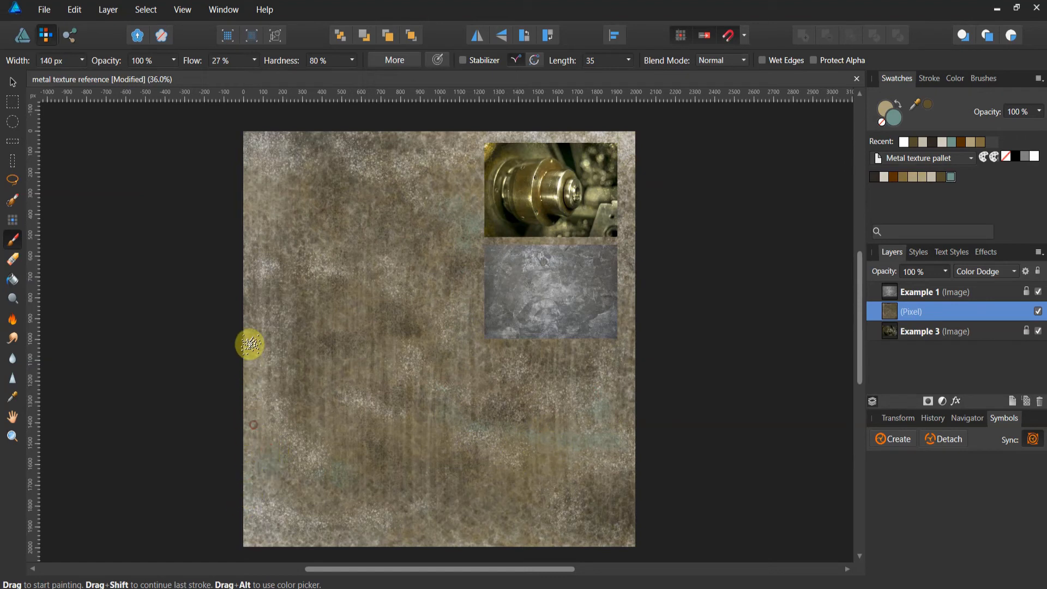
{"action": "left_click", "coordinate": [246, 260]}
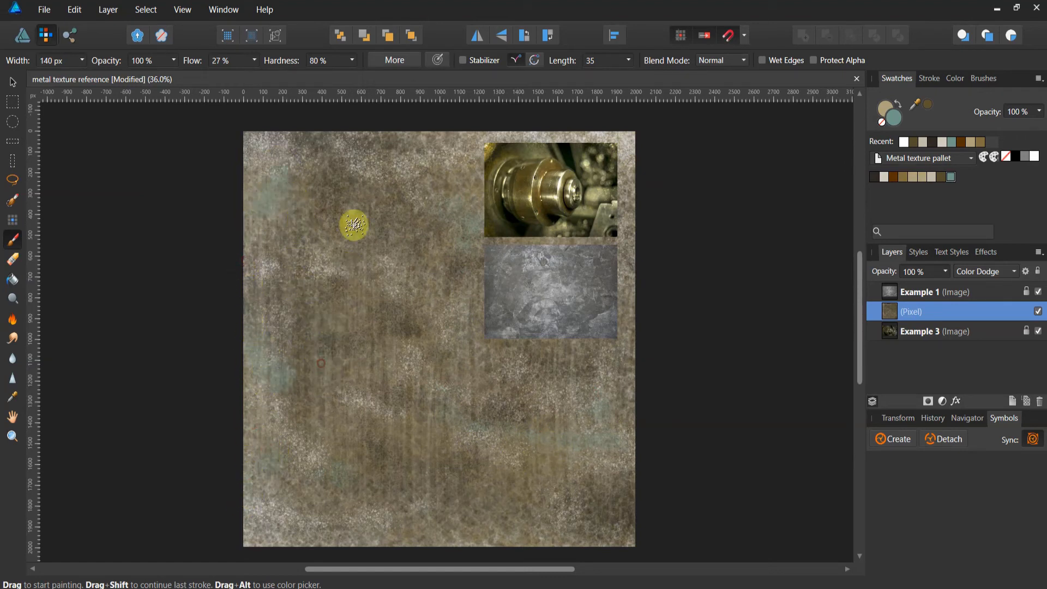
{"action": "left_click", "coordinate": [350, 246]}
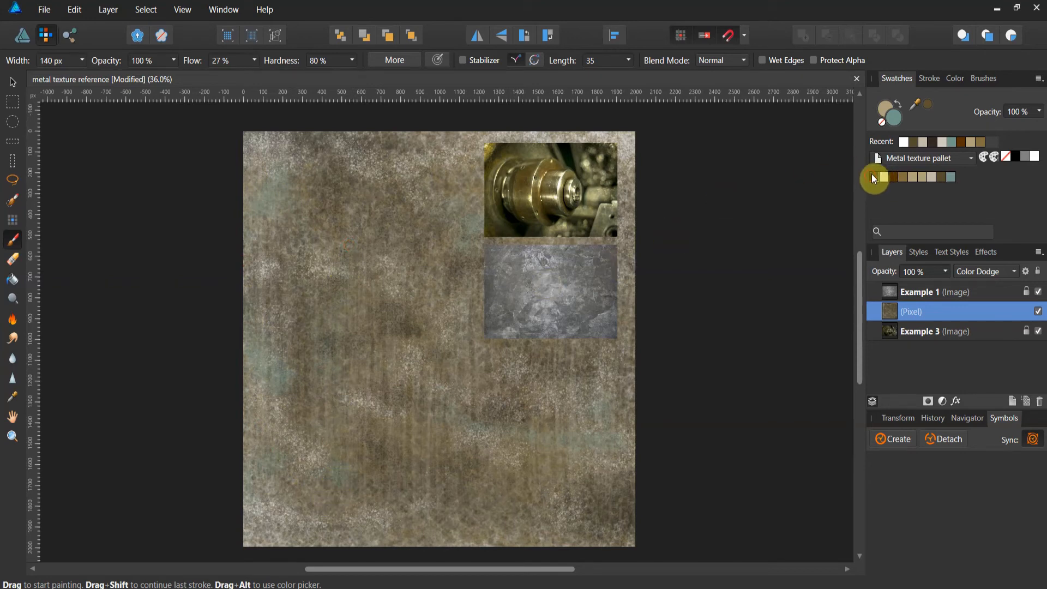
Glaze the page with the teal and near-black palette colours using the 70 px texture brush at 54 % opacity, enlarged to 655 px.
{"action": "left_click", "coordinate": [983, 82]}
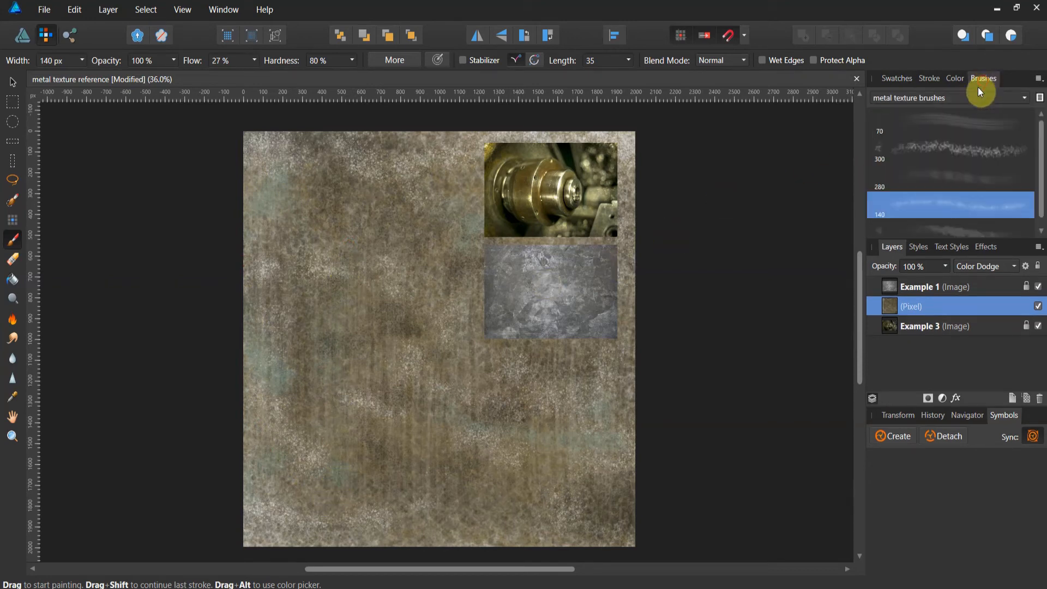
{"action": "left_click", "coordinate": [960, 118]}
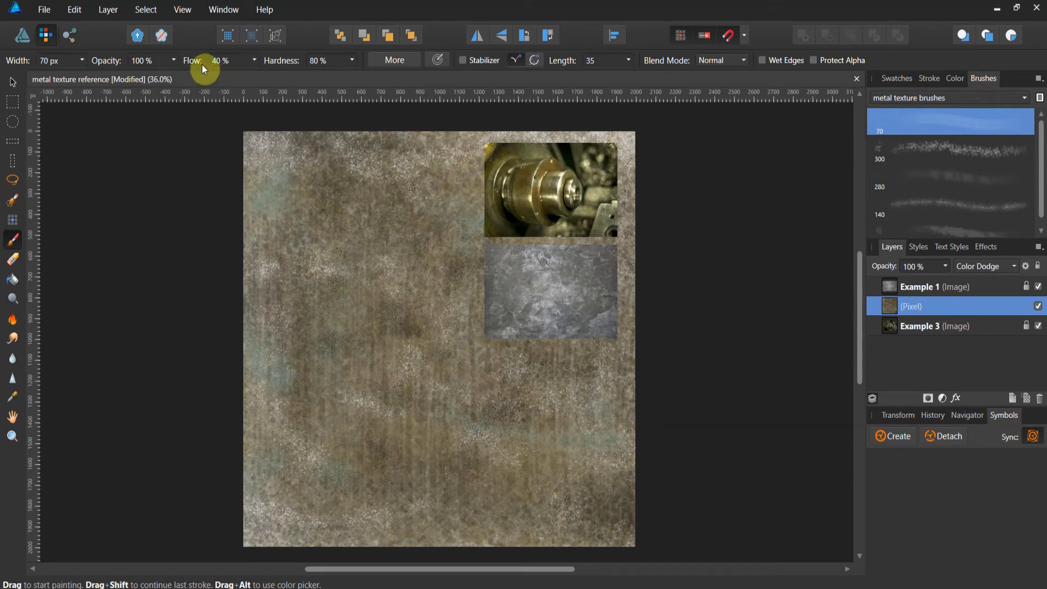
{"action": "left_click", "coordinate": [173, 59]}
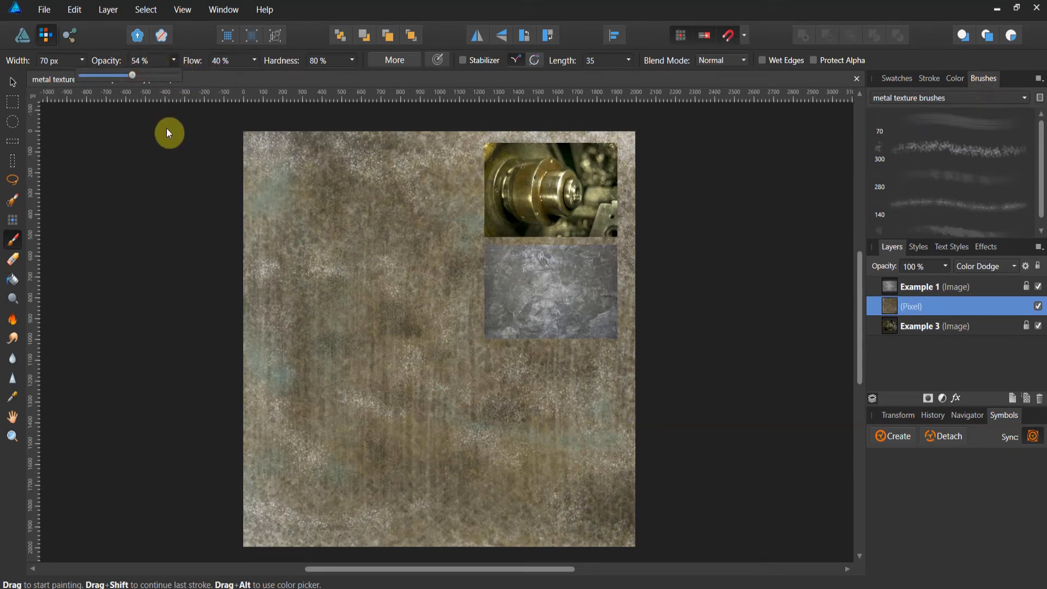
{"action": "left_click_drag", "start_coordinate": [166, 129], "coordinate": [169, 130]}
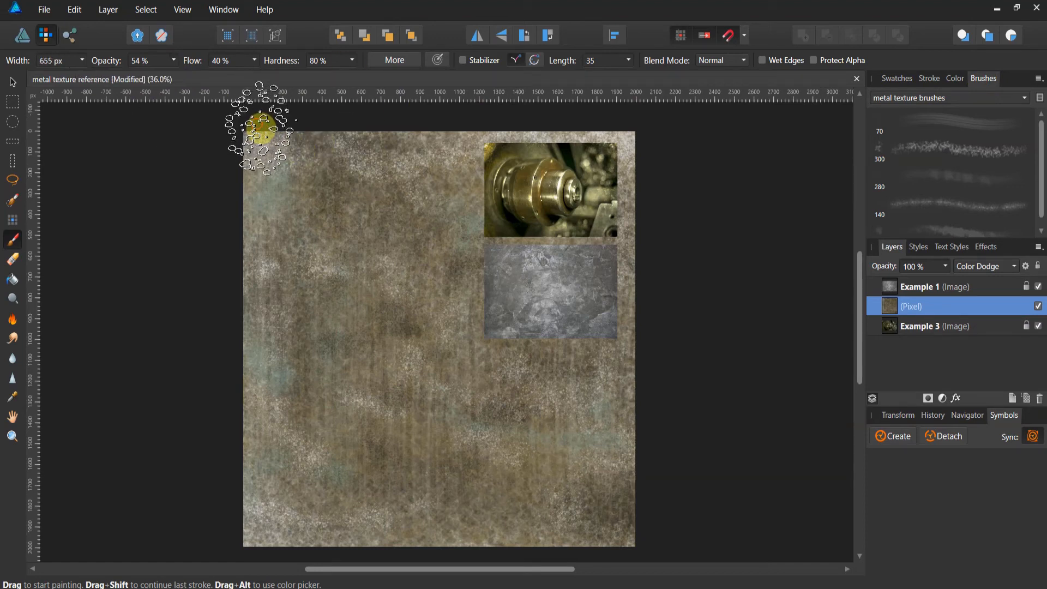
{"action": "mouse_move", "coordinate": [277, 248]}
{"action": "left_mouse_down"}
{"action": "mouse_move", "coordinate": [287, 498]}
{"action": "mouse_move", "coordinate": [327, 169]}
{"action": "mouse_move", "coordinate": [335, 533]}
{"action": "mouse_move", "coordinate": [360, 540]}
{"action": "mouse_move", "coordinate": [385, 164]}
{"action": "mouse_move", "coordinate": [388, 510]}
{"action": "mouse_move", "coordinate": [433, 152]}
{"action": "mouse_move", "coordinate": [416, 502]}
{"action": "mouse_move", "coordinate": [433, 404]}
{"action": "mouse_move", "coordinate": [510, 502]}
{"action": "left_mouse_up"}
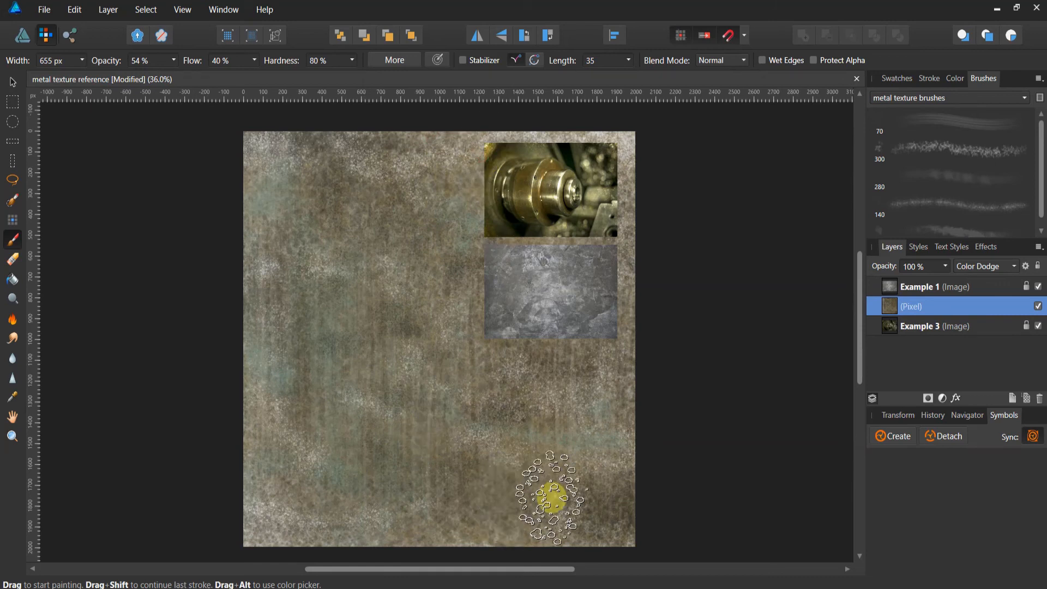
{"action": "left_click", "coordinate": [896, 80]}
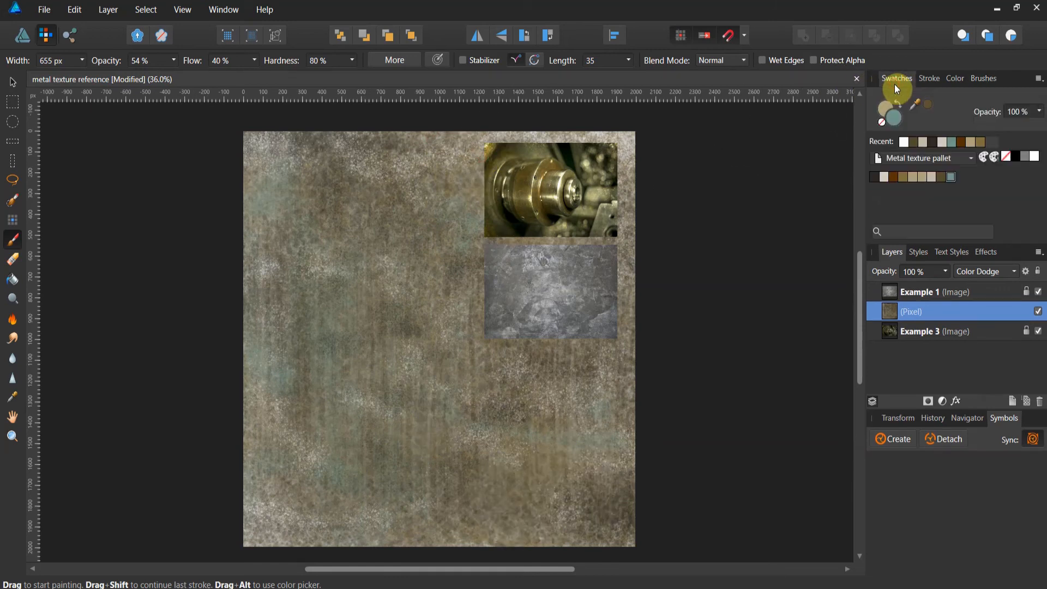
{"action": "left_click", "coordinate": [871, 180]}
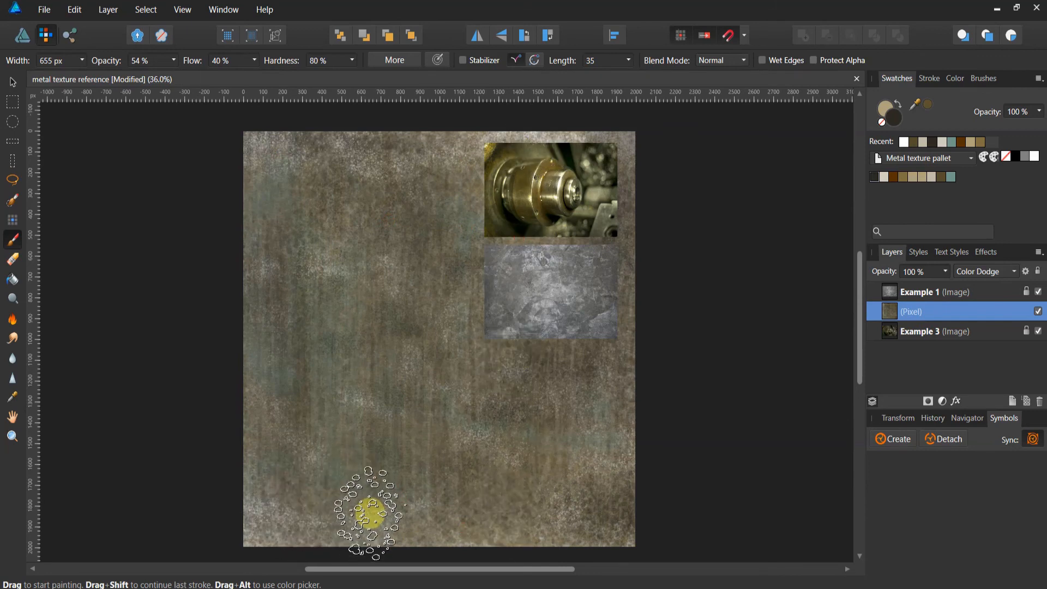
Paint near-black cracks across the page with the 300 px crackle brush enlarged to 524.7 px, and clear the layer selection.
{"action": "left_click", "coordinate": [996, 76]}
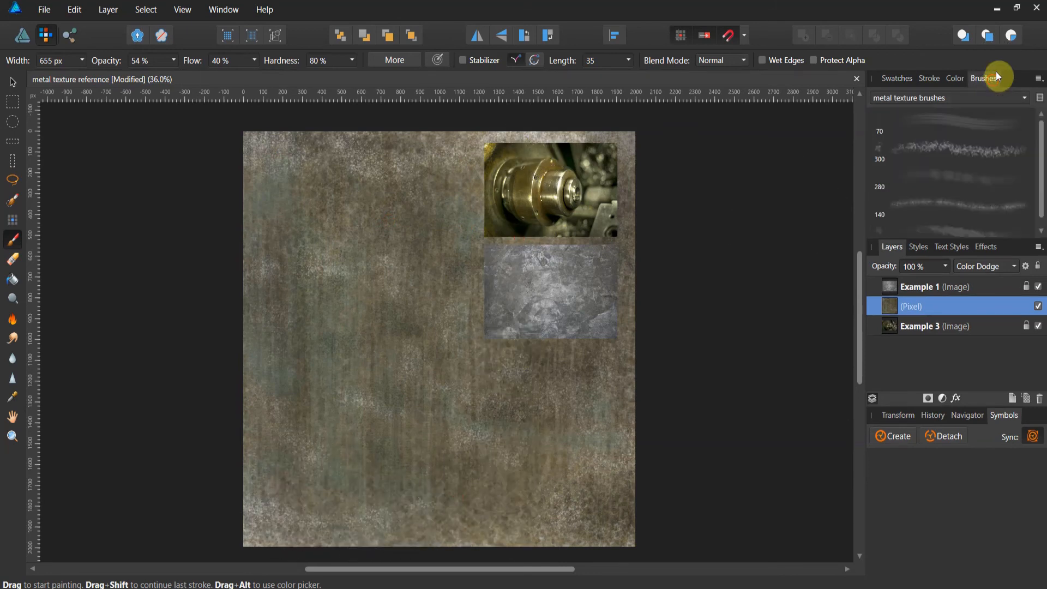
{"action": "left_click", "coordinate": [981, 158]}
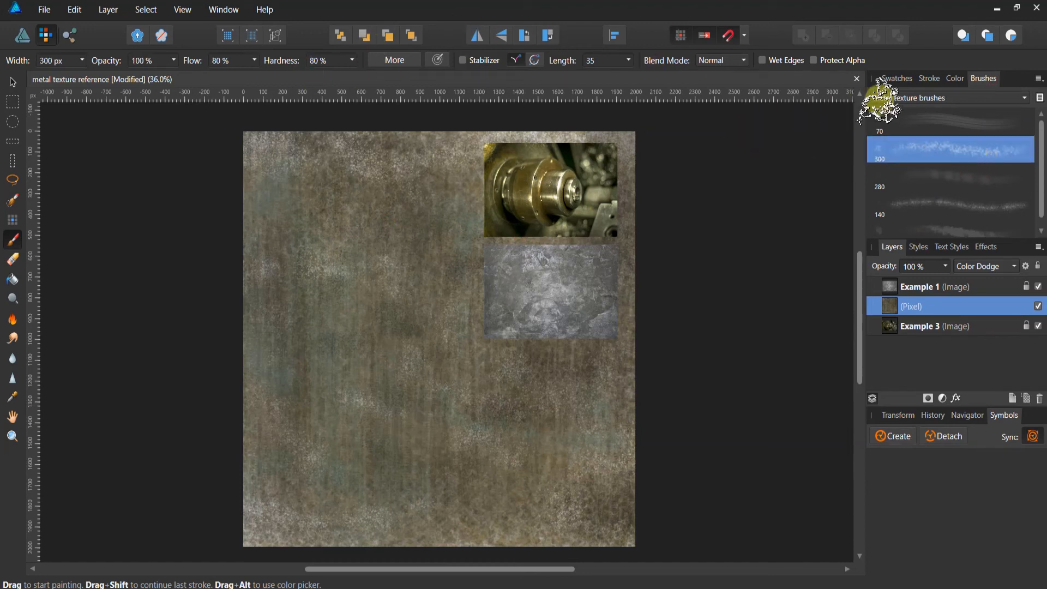
{"action": "left_click", "coordinate": [897, 80]}
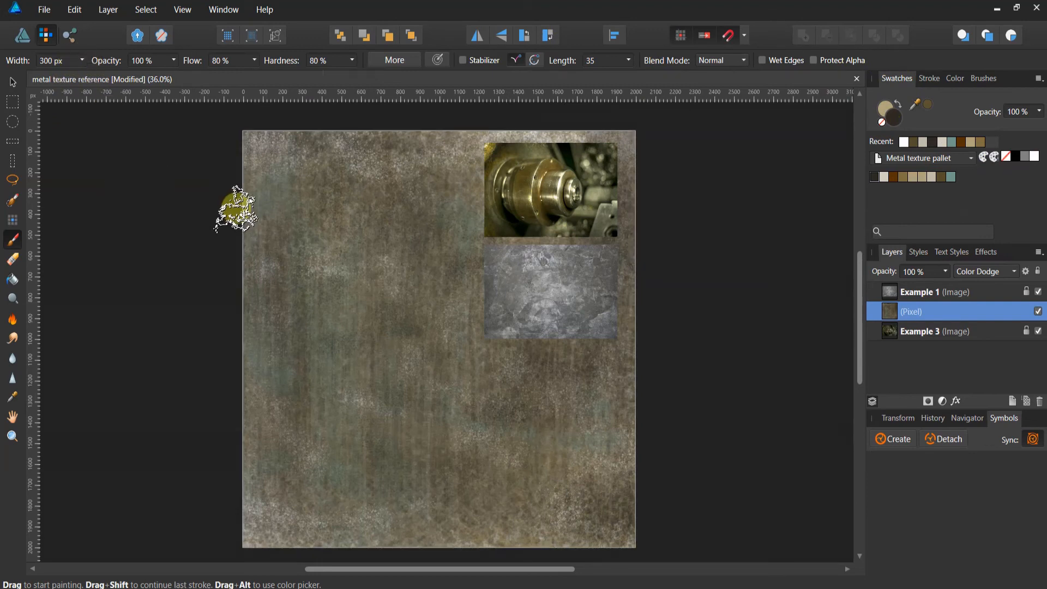
{"action": "left_click", "coordinate": [975, 81]}
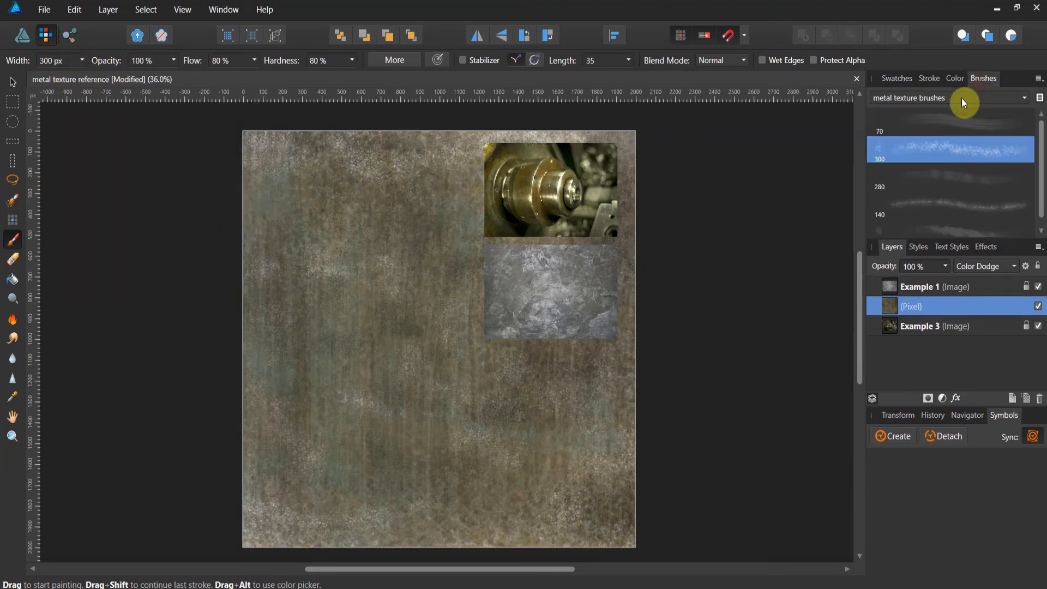
{"action": "left_click", "coordinate": [883, 133]}
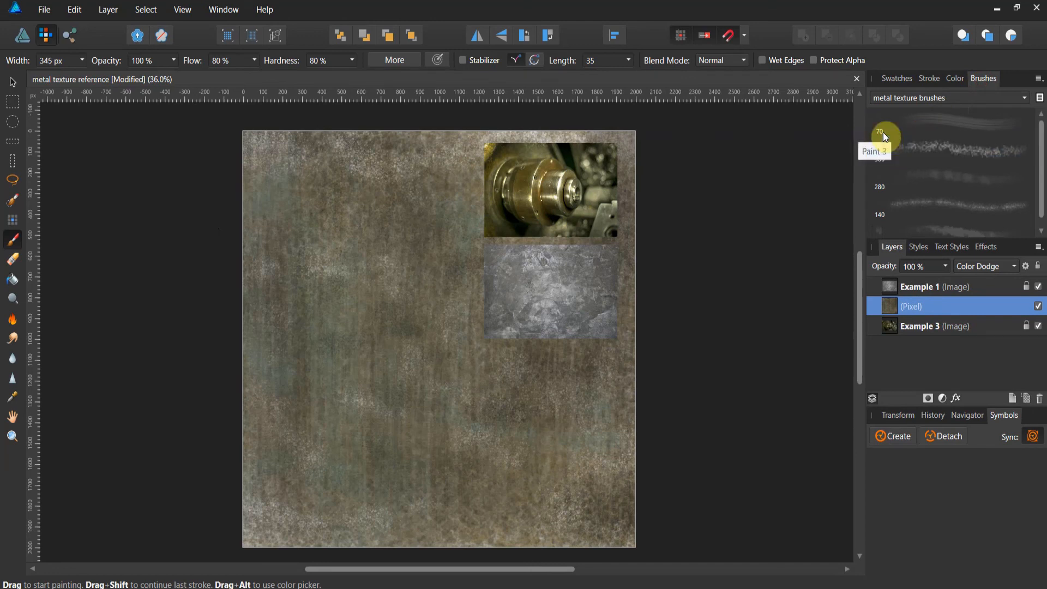
{"action": "left_click", "coordinate": [284, 164]}
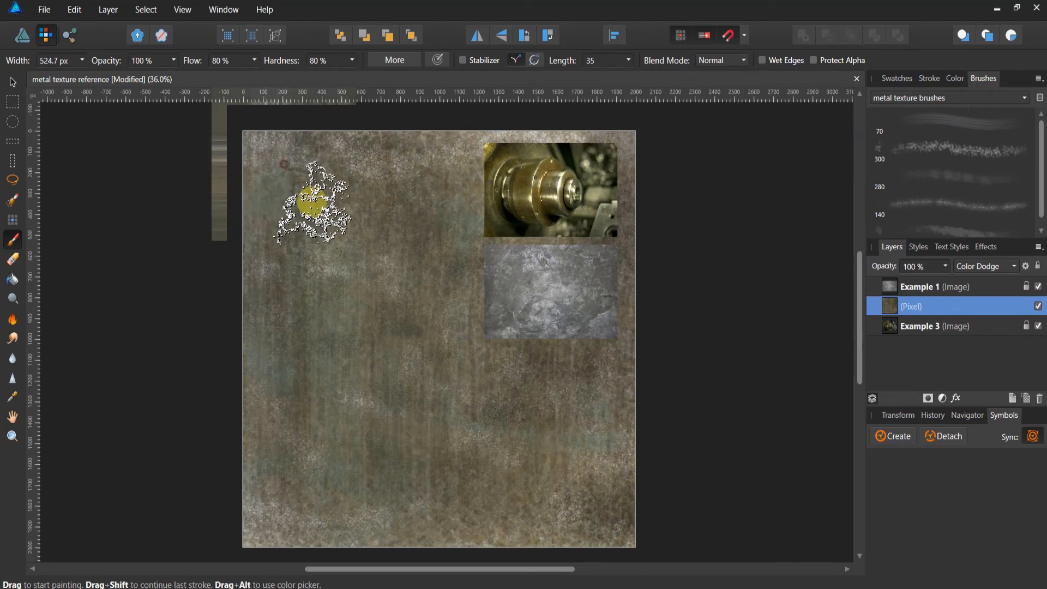
{"action": "left_click", "coordinate": [449, 361]}
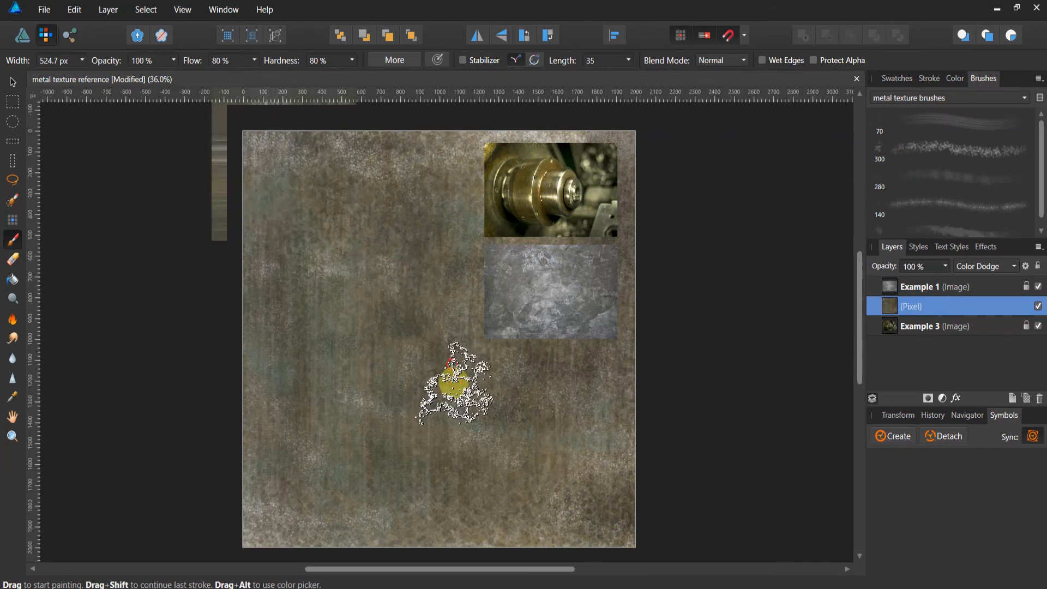
{"action": "mouse_move", "coordinate": [450, 361]}
{"action": "left_mouse_down"}
{"action": "mouse_move", "coordinate": [519, 404]}
{"action": "mouse_move", "coordinate": [575, 463]}
{"action": "mouse_move", "coordinate": [382, 482]}
{"action": "left_mouse_up"}
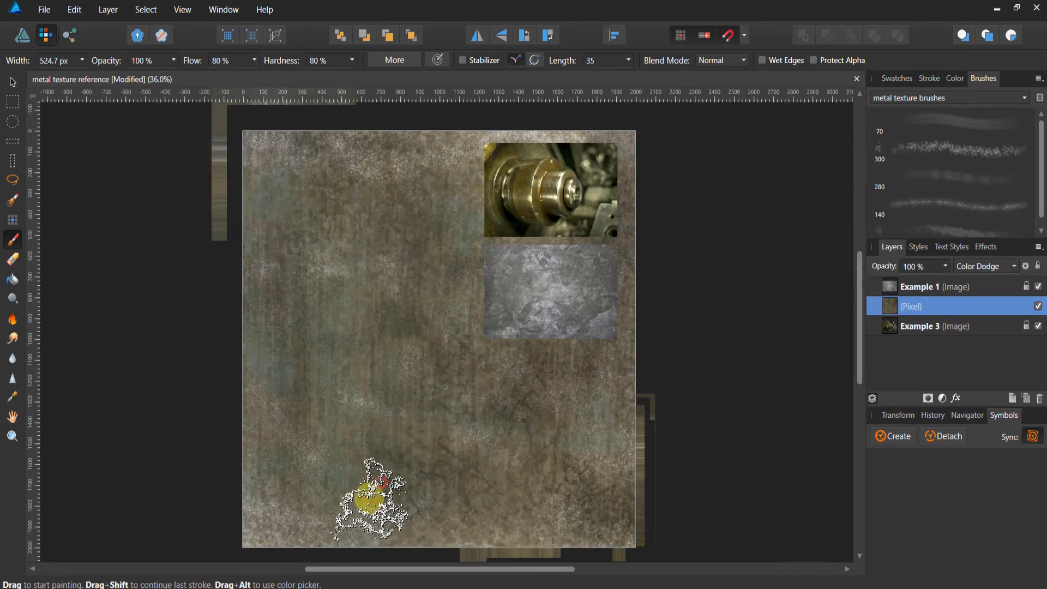
{"action": "mouse_move", "coordinate": [299, 332]}
{"action": "left_mouse_down"}
{"action": "mouse_move", "coordinate": [276, 285]}
{"action": "mouse_move", "coordinate": [280, 252]}
{"action": "mouse_move", "coordinate": [303, 384]}
{"action": "mouse_move", "coordinate": [334, 414]}
{"action": "mouse_move", "coordinate": [355, 241]}
{"action": "mouse_move", "coordinate": [362, 458]}
{"action": "mouse_move", "coordinate": [502, 362]}
{"action": "mouse_move", "coordinate": [561, 491]}
{"action": "mouse_move", "coordinate": [434, 531]}
{"action": "mouse_move", "coordinate": [266, 537]}
{"action": "left_mouse_up"}
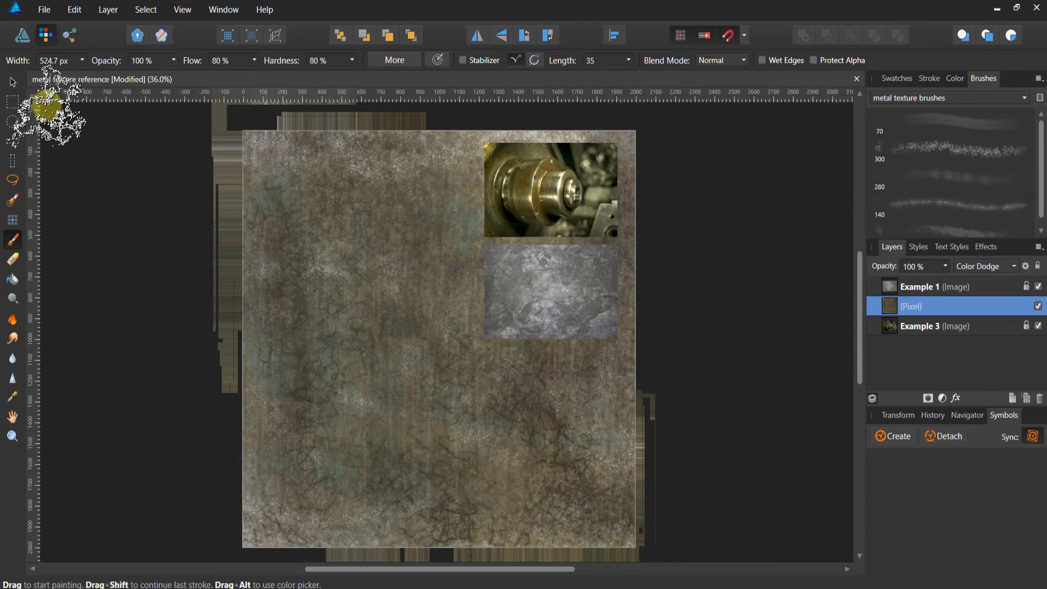
{"action": "left_click", "coordinate": [14, 82]}
{"action": "left_click", "coordinate": [95, 117]}
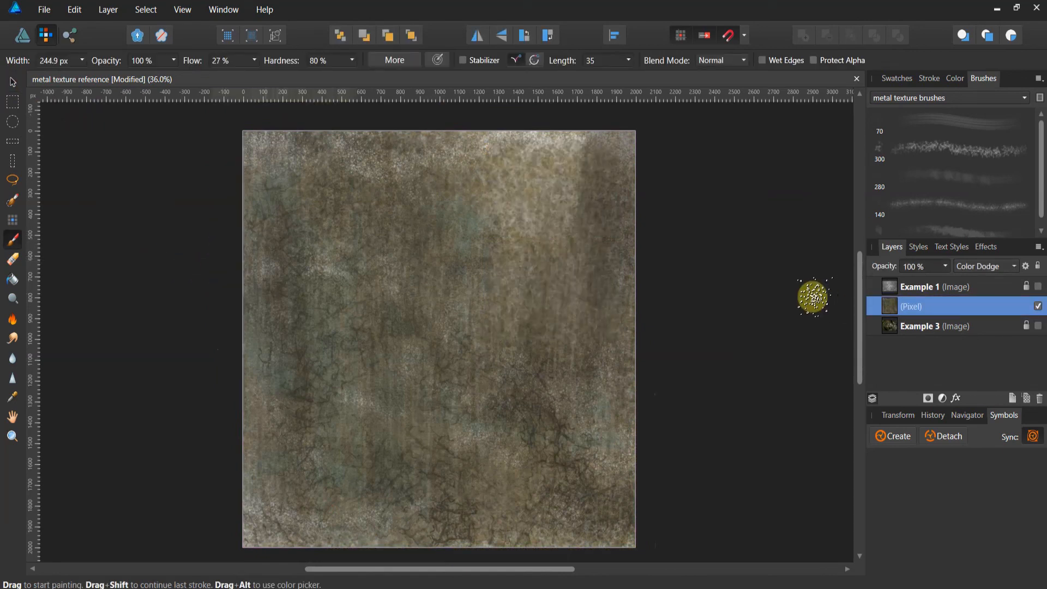
Paint white speckle highlights in patches across the whole page with the 140 px spatter brush enlarged to 244.9 px.
{"action": "left_click", "coordinate": [903, 78]}
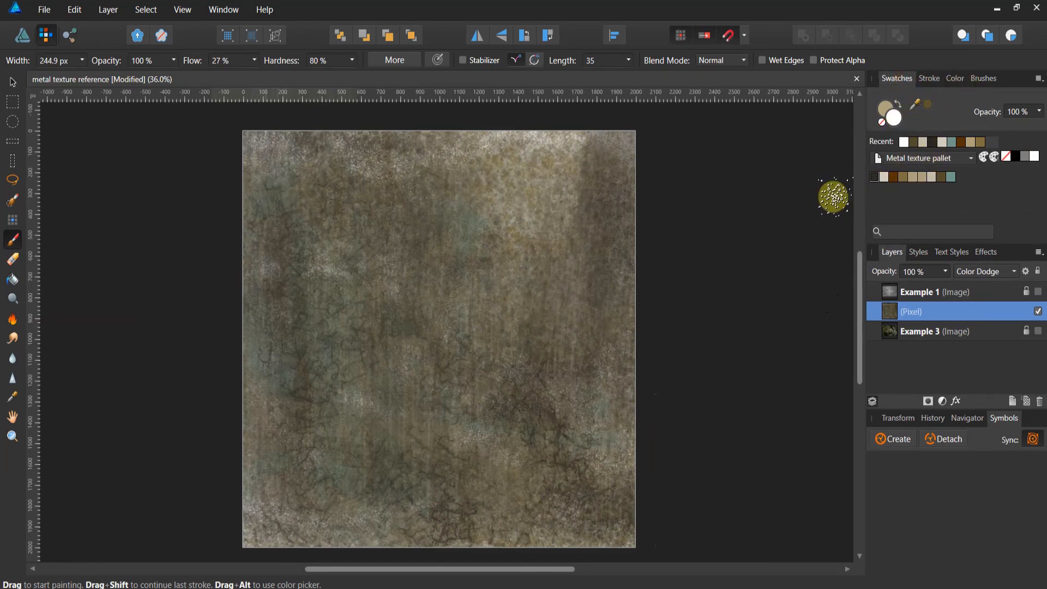
{"action": "left_click", "coordinate": [982, 79]}
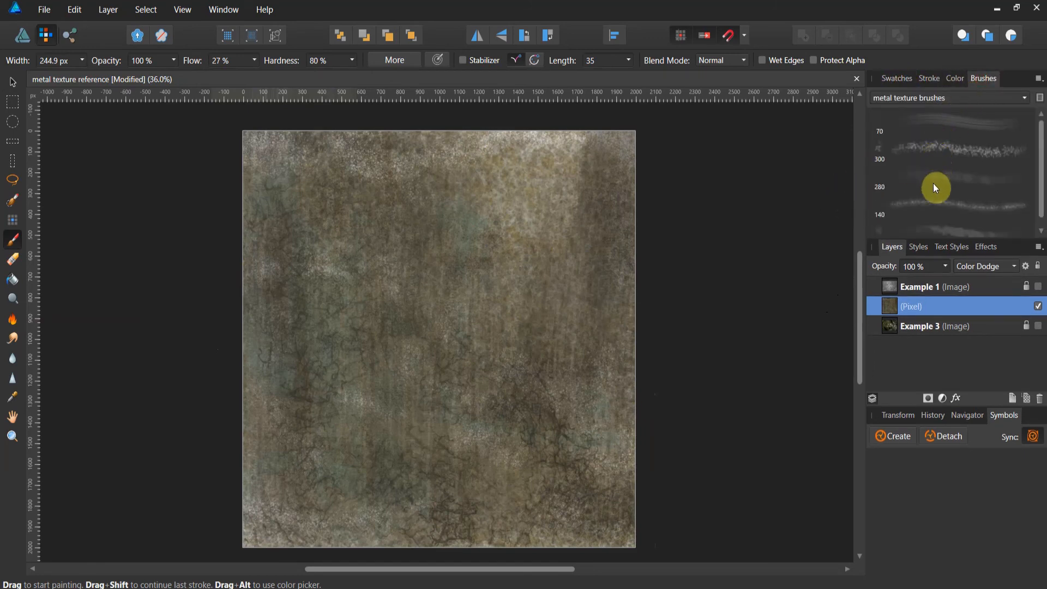
{"action": "left_click", "coordinate": [933, 203]}
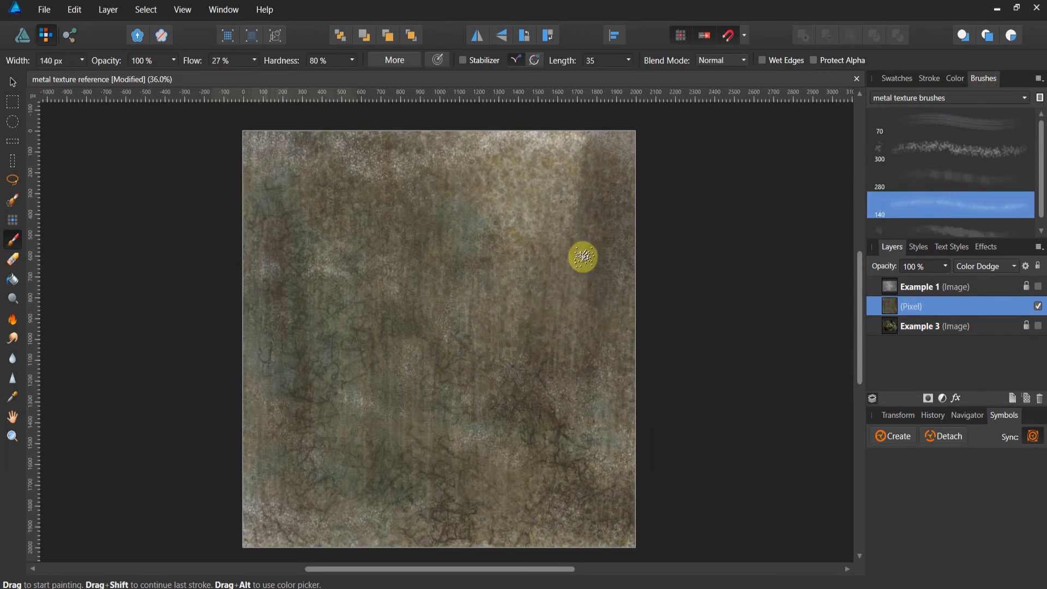
{"action": "key", "text": "]"}
{"action": "key", "text": "]"}
{"action": "key", "text": "]"}
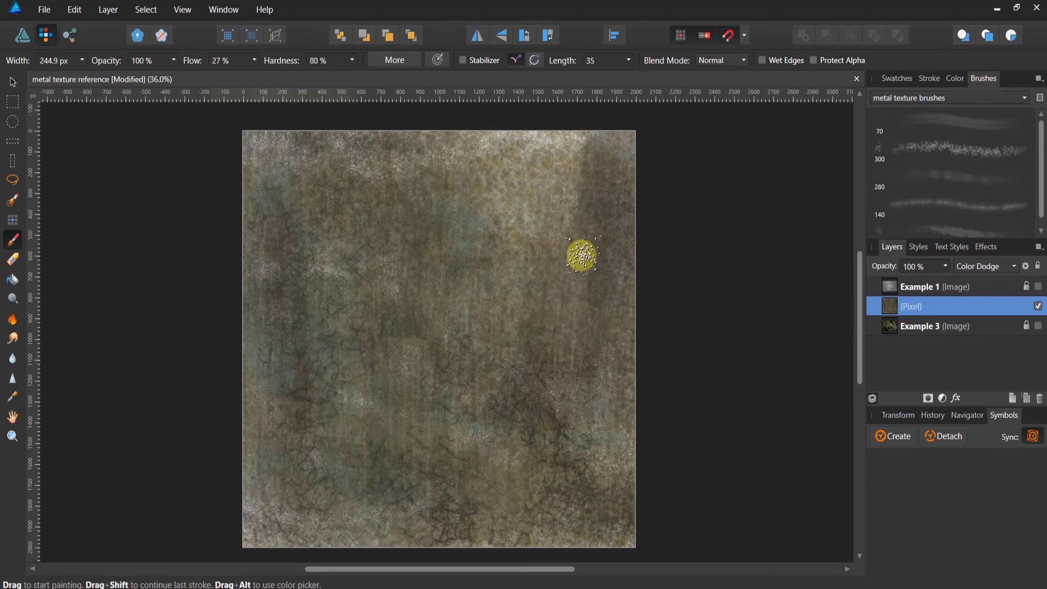
{"action": "mouse_move", "coordinate": [509, 182]}
{"action": "left_mouse_down"}
{"action": "mouse_move", "coordinate": [544, 191]}
{"action": "mouse_move", "coordinate": [559, 301]}
{"action": "mouse_move", "coordinate": [535, 335]}
{"action": "mouse_move", "coordinate": [440, 396]}
{"action": "mouse_move", "coordinate": [416, 387]}
{"action": "mouse_move", "coordinate": [399, 341]}
{"action": "mouse_move", "coordinate": [370, 319]}
{"action": "mouse_move", "coordinate": [378, 385]}
{"action": "mouse_move", "coordinate": [308, 450]}
{"action": "mouse_move", "coordinate": [319, 466]}
{"action": "mouse_move", "coordinate": [331, 303]}
{"action": "mouse_move", "coordinate": [312, 182]}
{"action": "mouse_move", "coordinate": [394, 235]}
{"action": "mouse_move", "coordinate": [393, 393]}
{"action": "mouse_move", "coordinate": [378, 442]}
{"action": "mouse_move", "coordinate": [348, 499]}
{"action": "mouse_move", "coordinate": [310, 504]}
{"action": "mouse_move", "coordinate": [454, 502]}
{"action": "mouse_move", "coordinate": [501, 450]}
{"action": "mouse_move", "coordinate": [525, 477]}
{"action": "mouse_move", "coordinate": [534, 522]}
{"action": "mouse_move", "coordinate": [570, 502]}
{"action": "mouse_move", "coordinate": [632, 427]}
{"action": "mouse_move", "coordinate": [611, 380]}
{"action": "mouse_move", "coordinate": [635, 346]}
{"action": "left_mouse_up"}
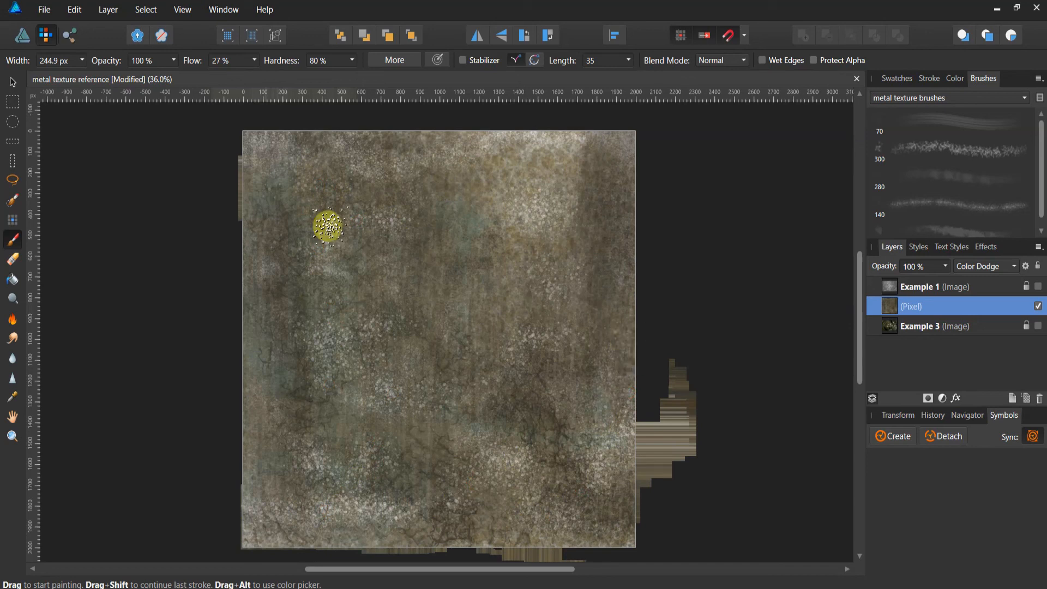
Clear the selection to inspect the whole texture, and reselect the painted pixel layer with the Move tool.
{"action": "left_click", "coordinate": [15, 82]}
{"action": "left_click", "coordinate": [154, 186]}
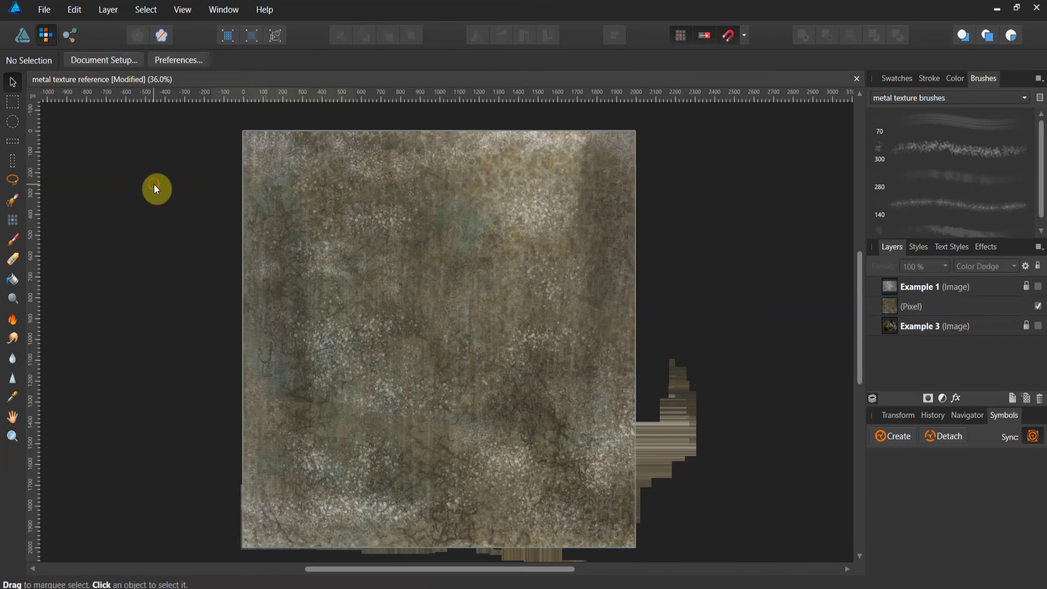
{"action": "scroll", "coordinate": [156, 185], "scroll_direction": "down", "scroll_amount": 1}
{"action": "scroll", "coordinate": [159, 191], "scroll_direction": "up", "scroll_amount": 2}
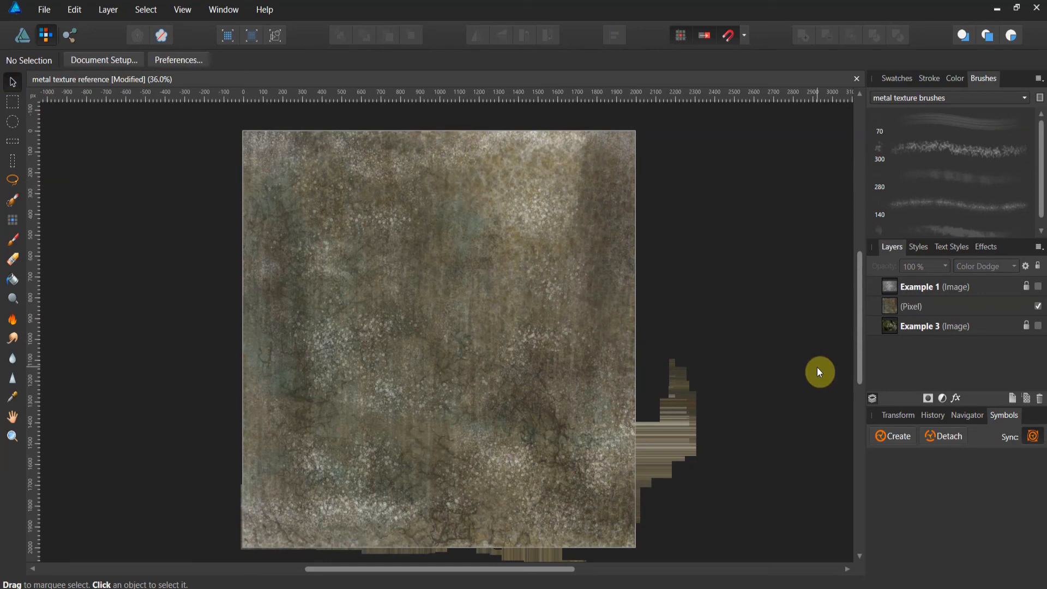
{"action": "left_click", "coordinate": [889, 308]}
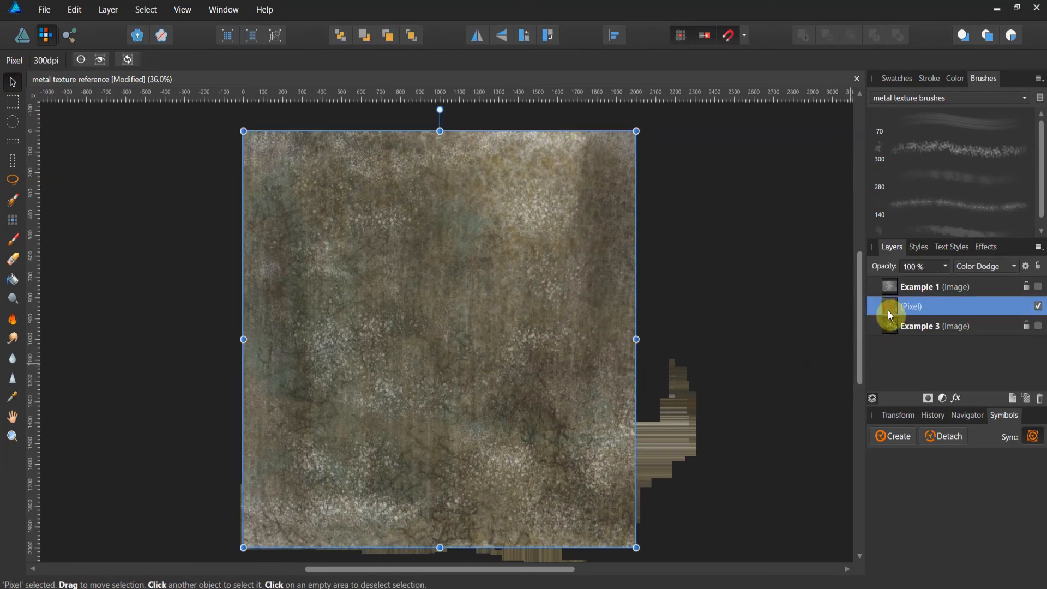